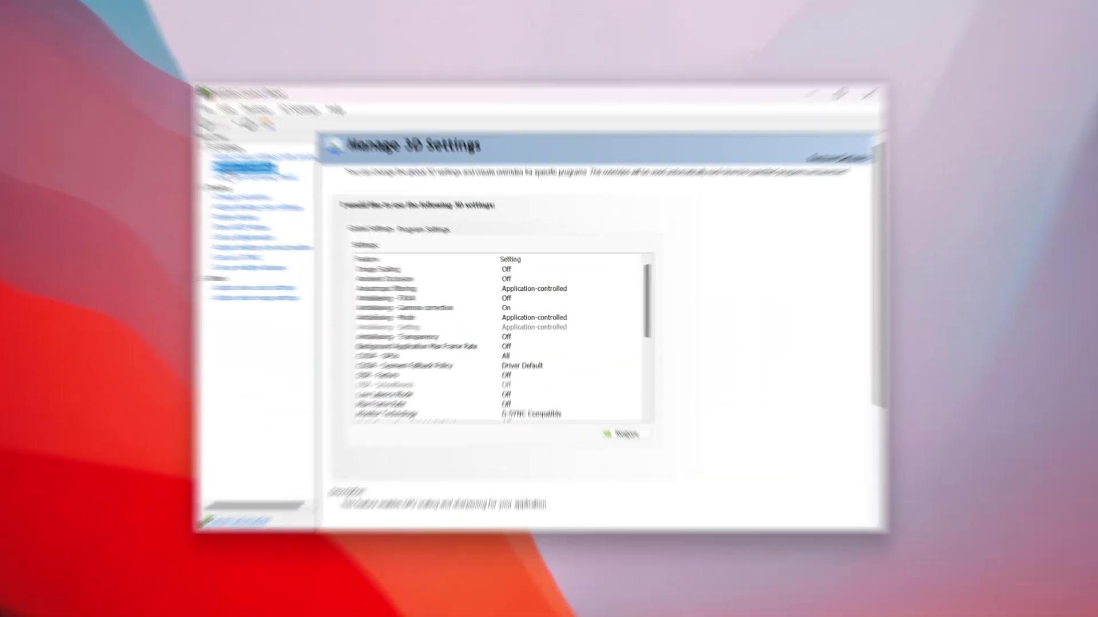
Set Shader Cache Size to Disabled in the global 3D settings and apply the change.
scroll(531, 311, down, 5)
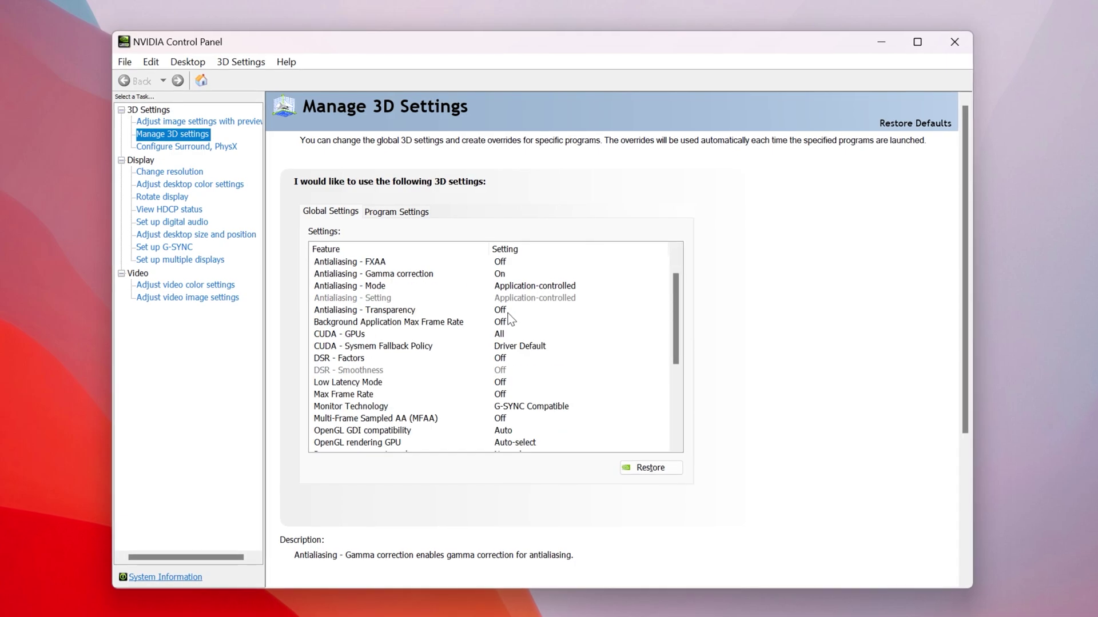
click(526, 324)
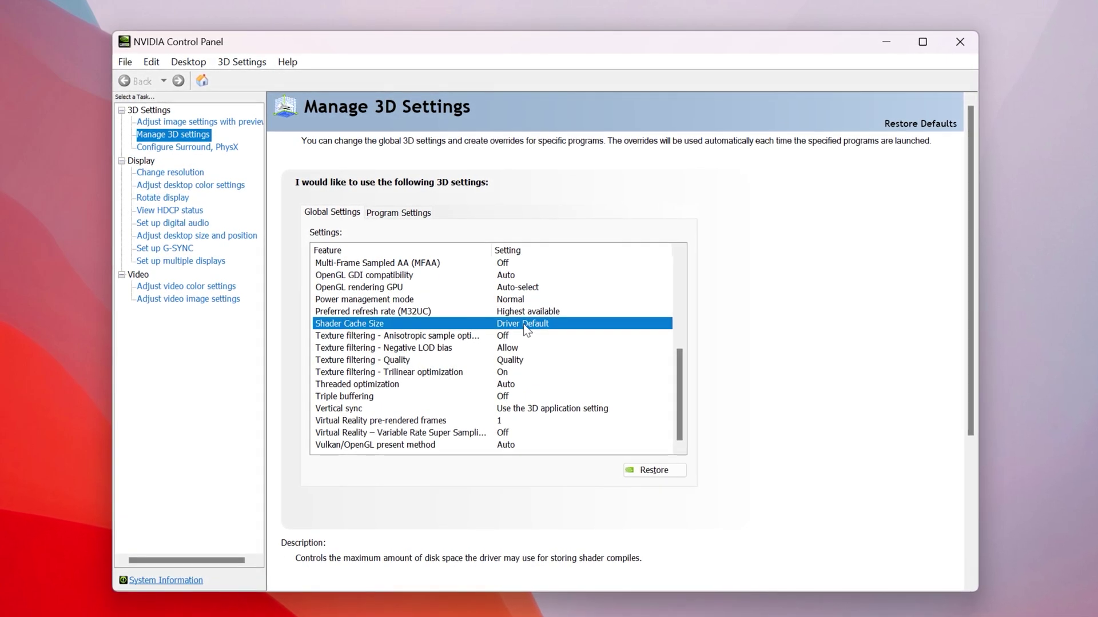
click(526, 324)
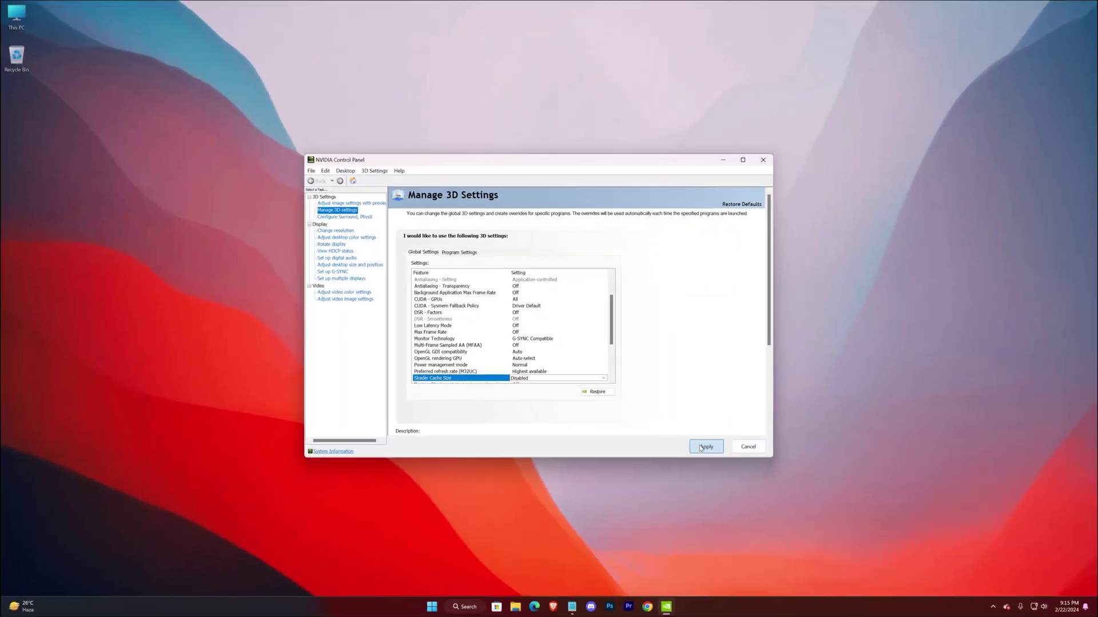
click(702, 447)
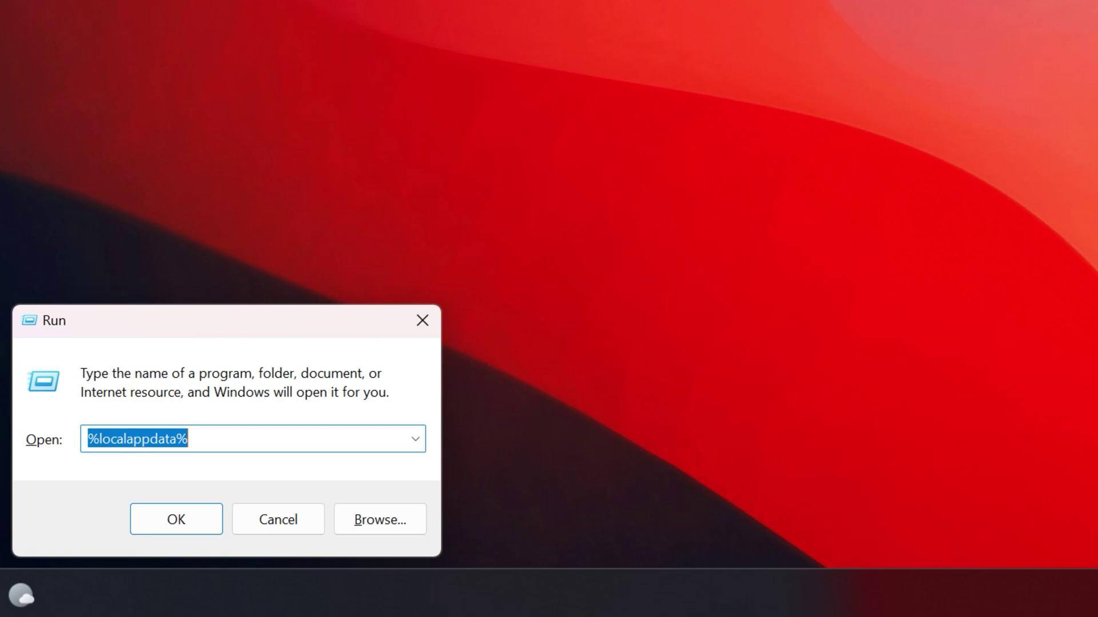
Run %localappdata% to open the AppData Local folder.
text(%localapp)
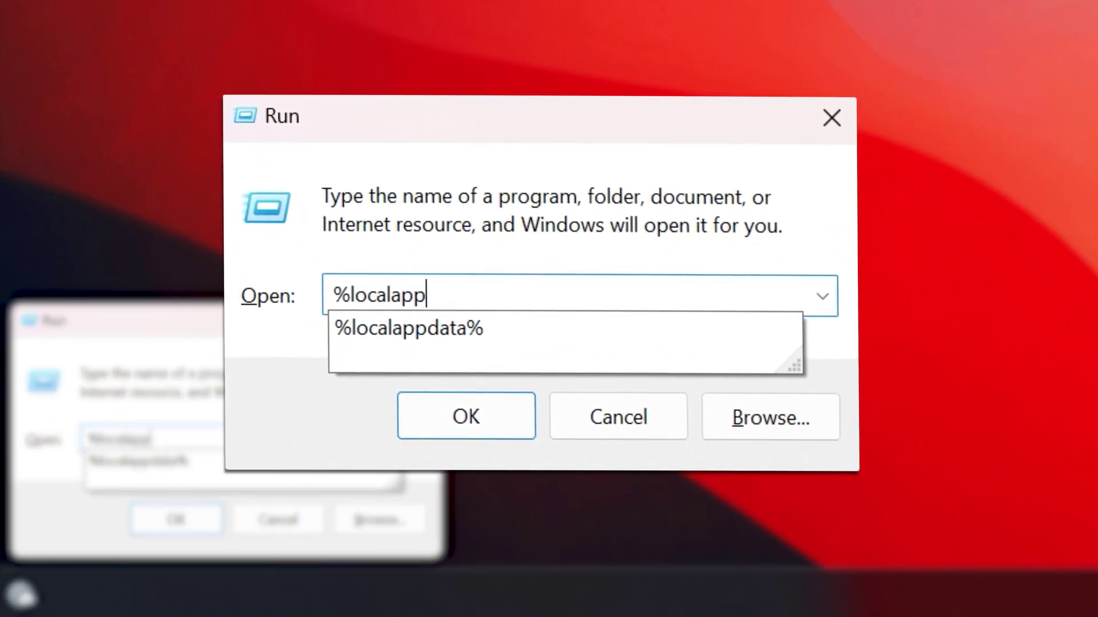
text(data%)
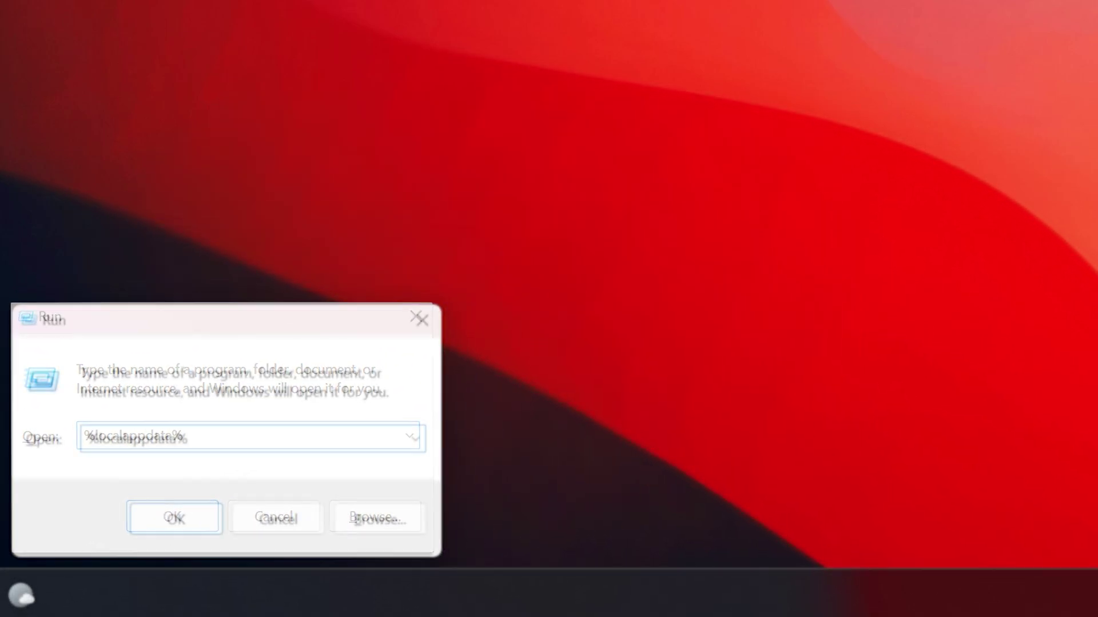
click(188, 526)
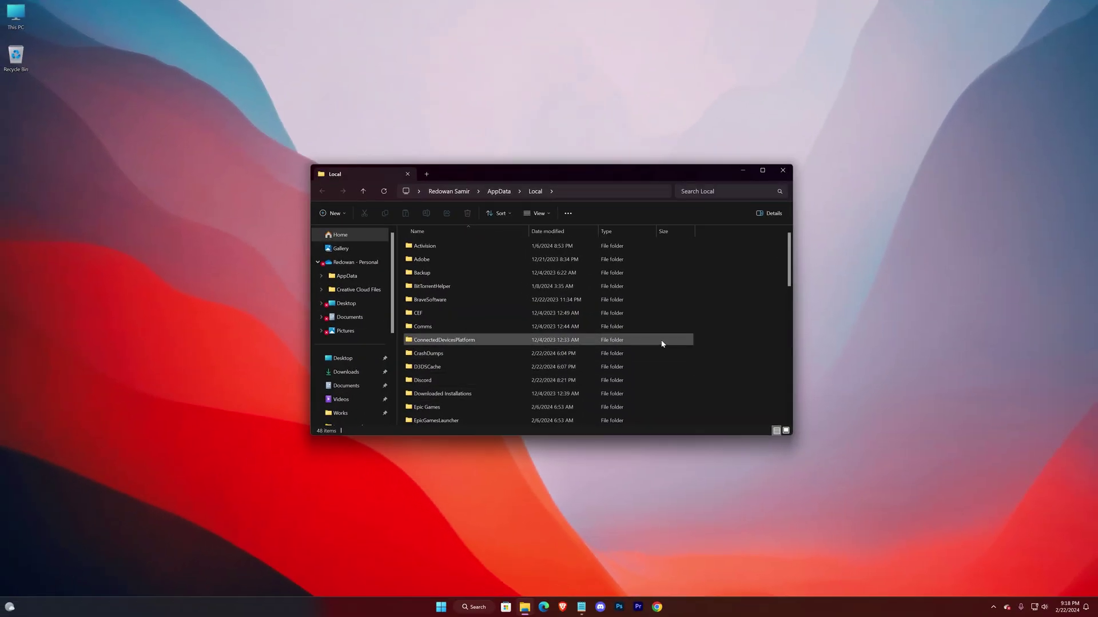
Permanently delete both cache subfolders inside Local\NVIDIA\GLCache.
drag(789, 261, 789, 379)
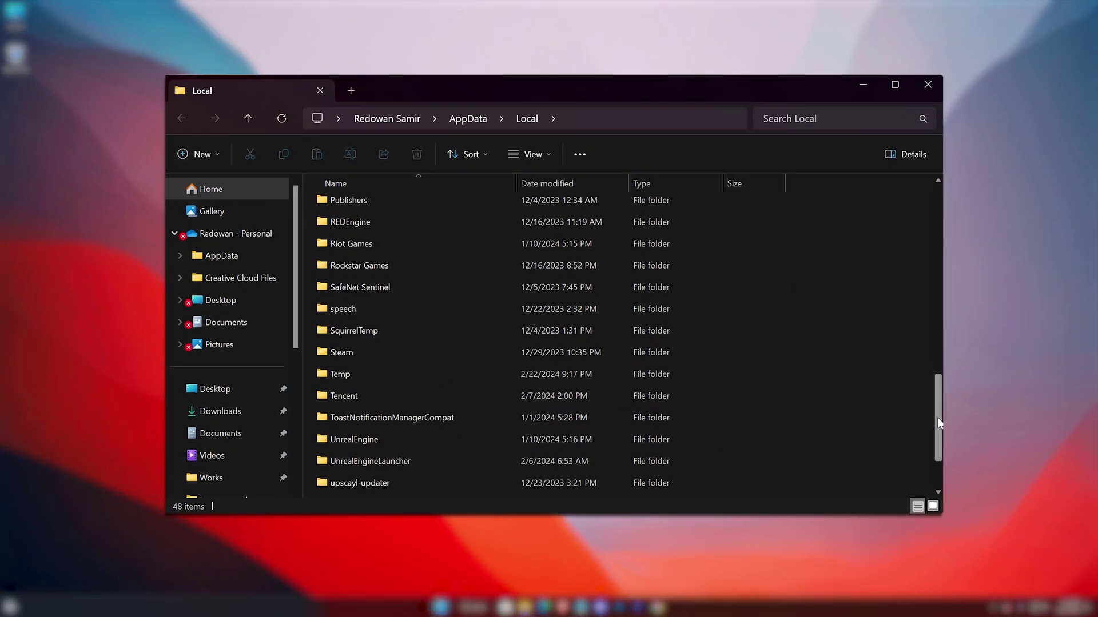
scroll(392, 247, up, 5)
double_click(387, 336)
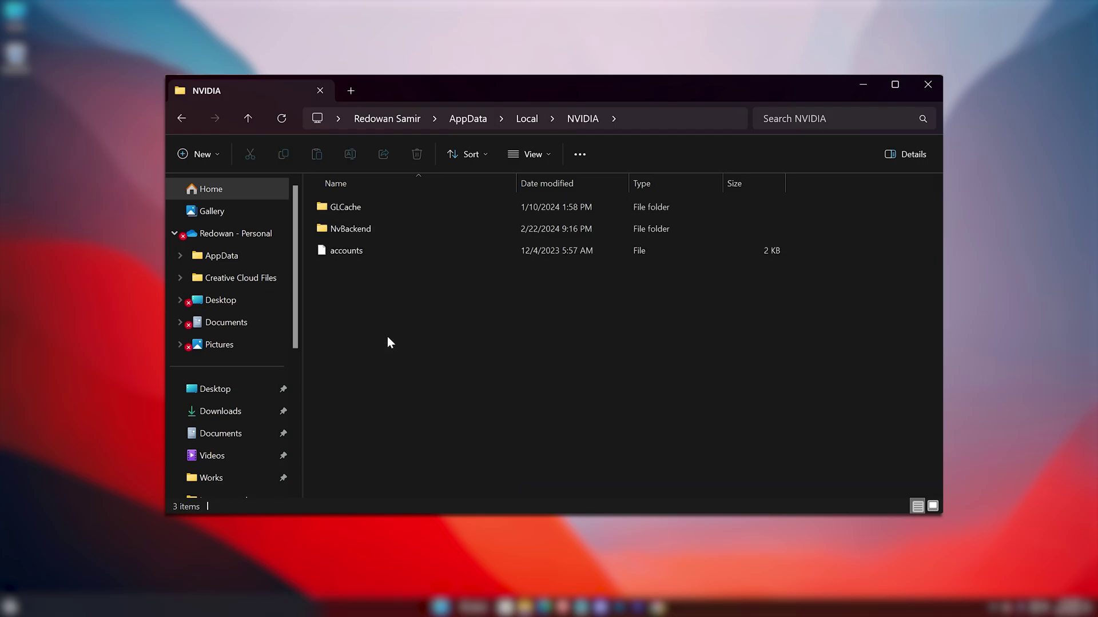
double_click(328, 203)
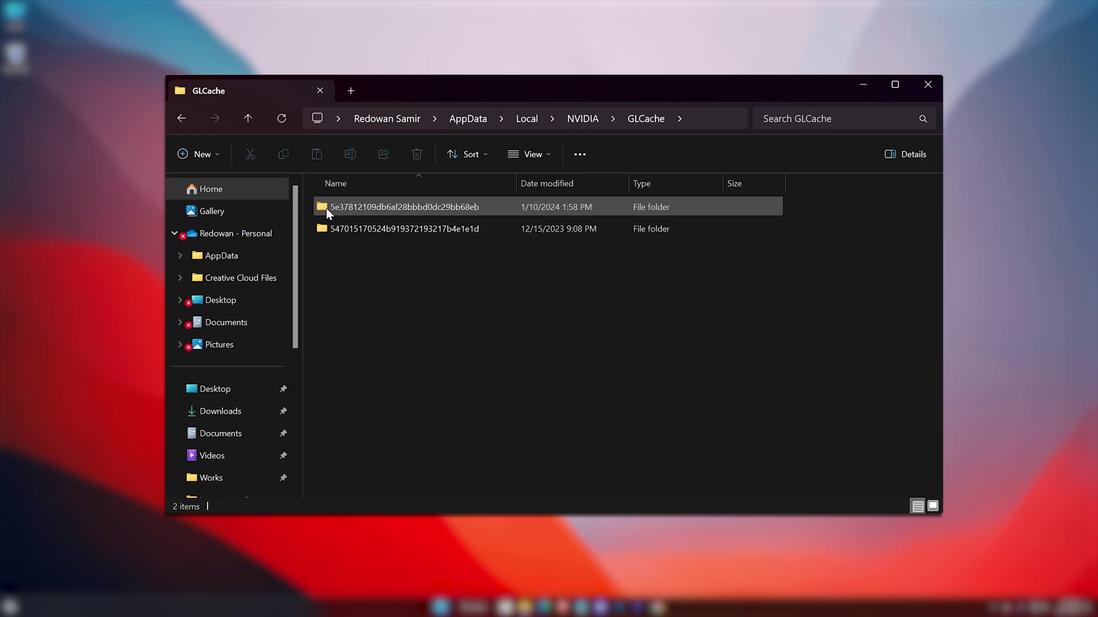
drag(350, 284, 458, 207)
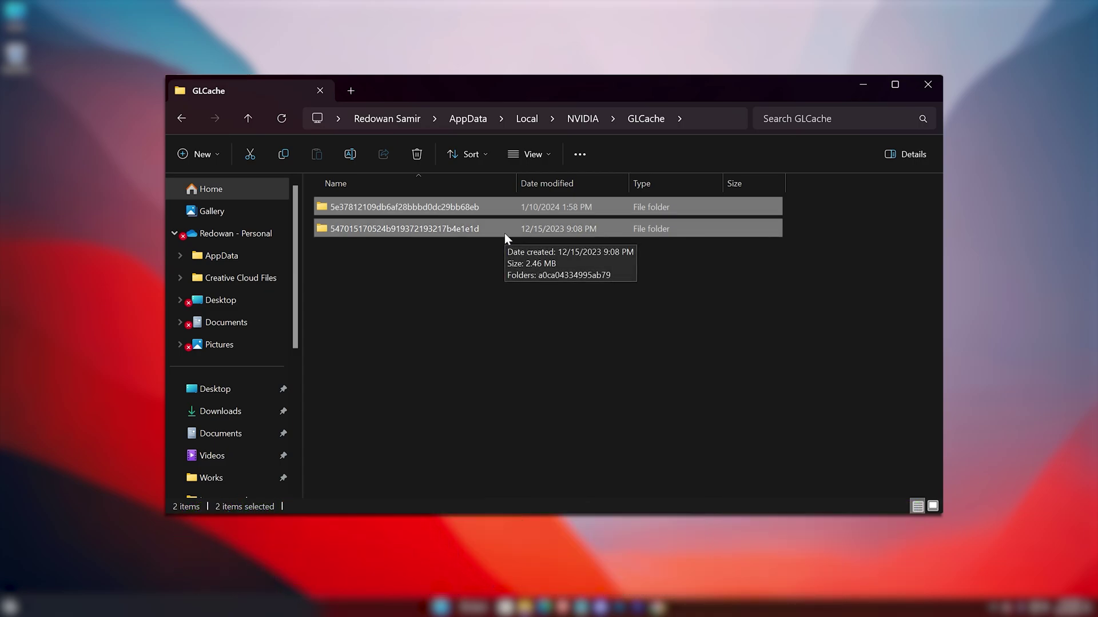
key(shift+Delete)
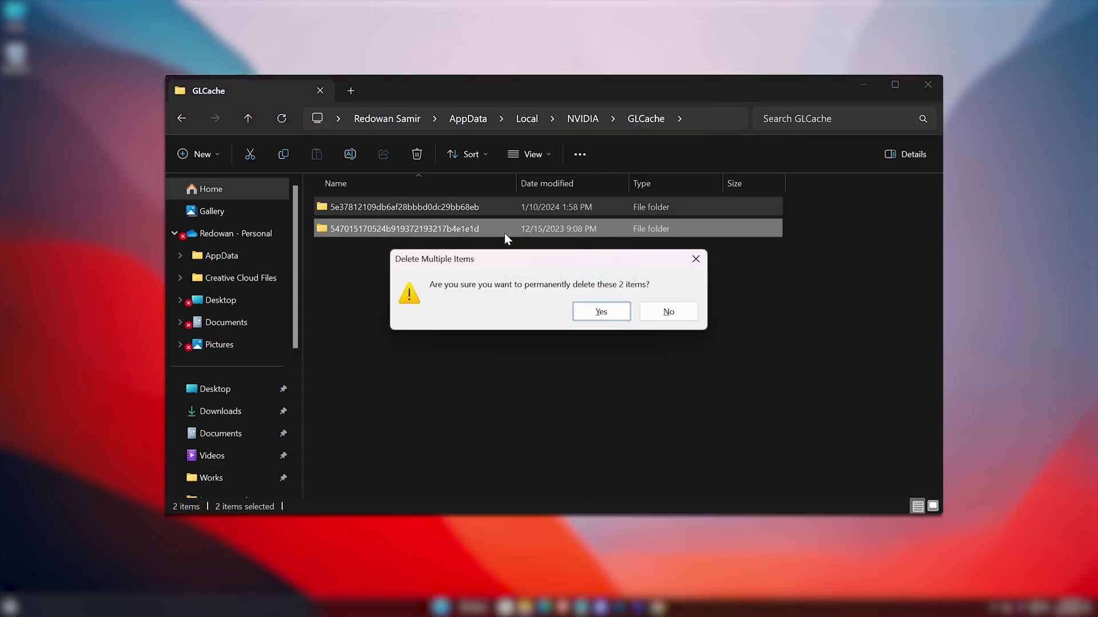
click(594, 315)
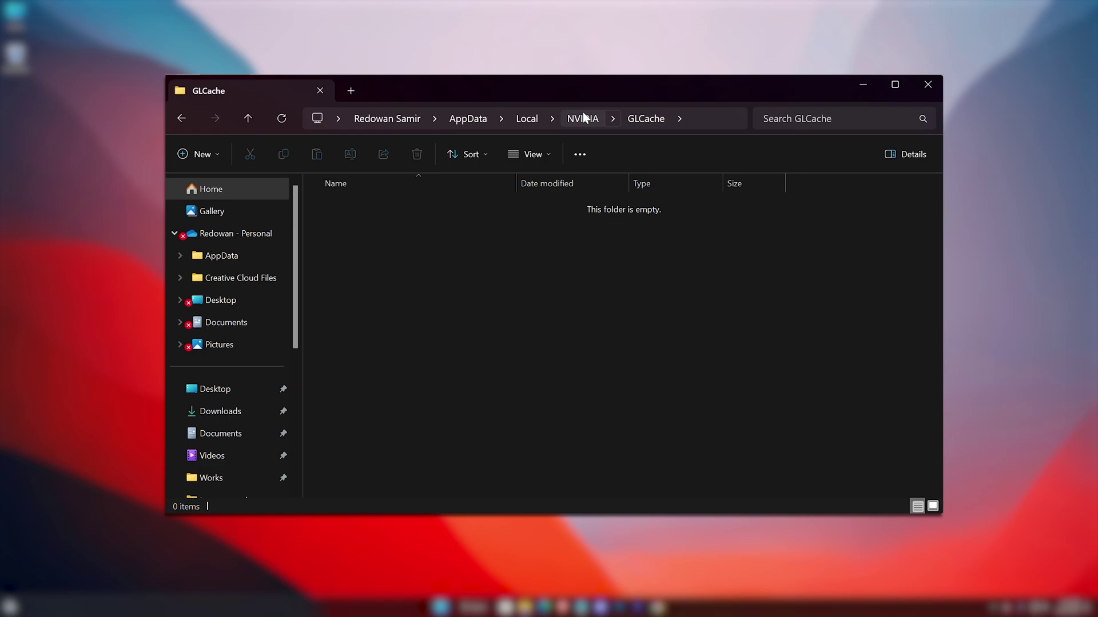
Browse to LocalLow\NVIDIA\PerDriverVersion and check the size of the DXCache folder.
click(465, 119)
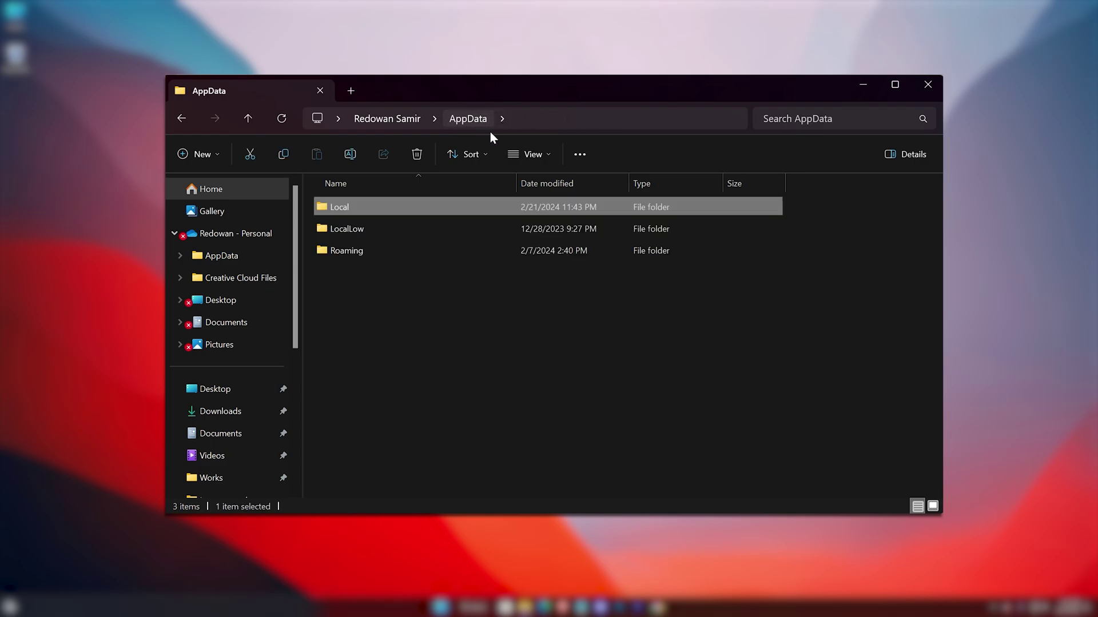
click(343, 235)
double_click(376, 228)
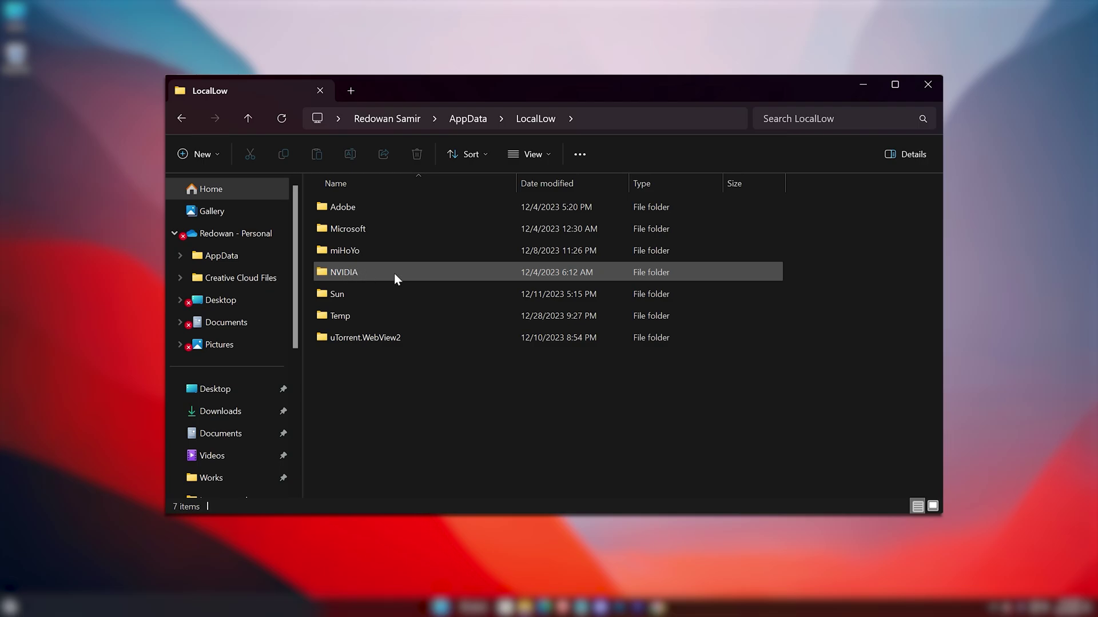
double_click(395, 273)
double_click(403, 208)
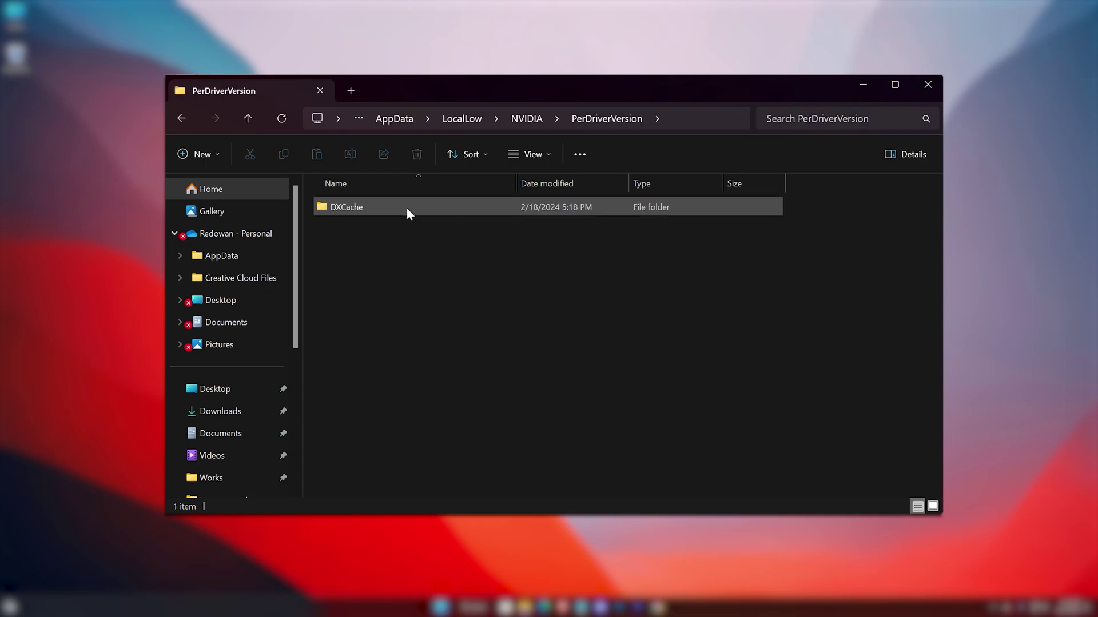
click(358, 207)
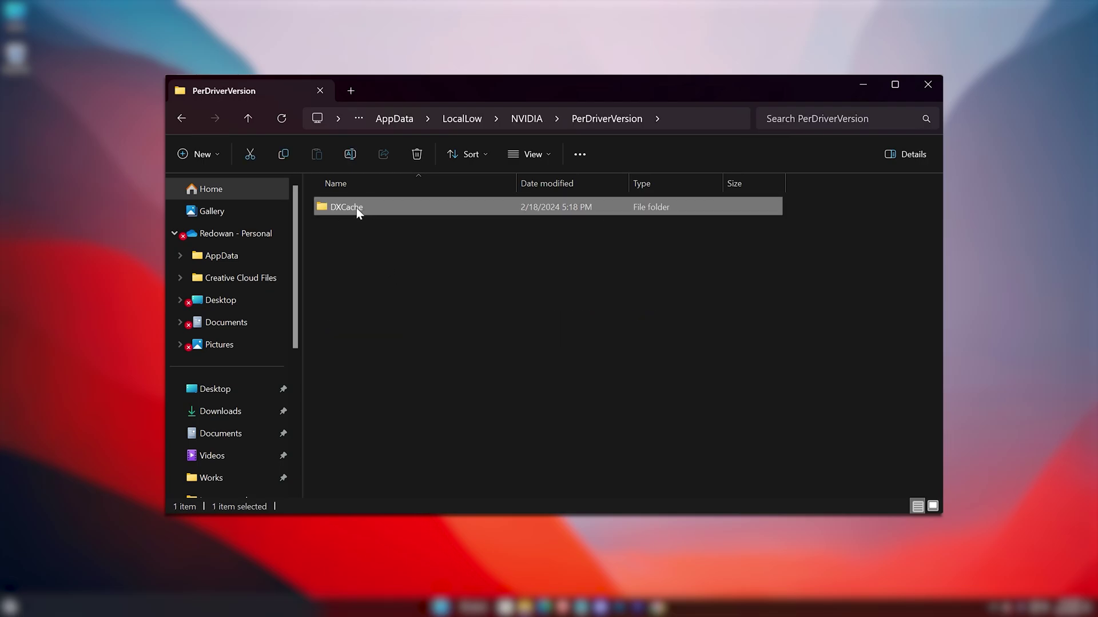
key(alt+Return)
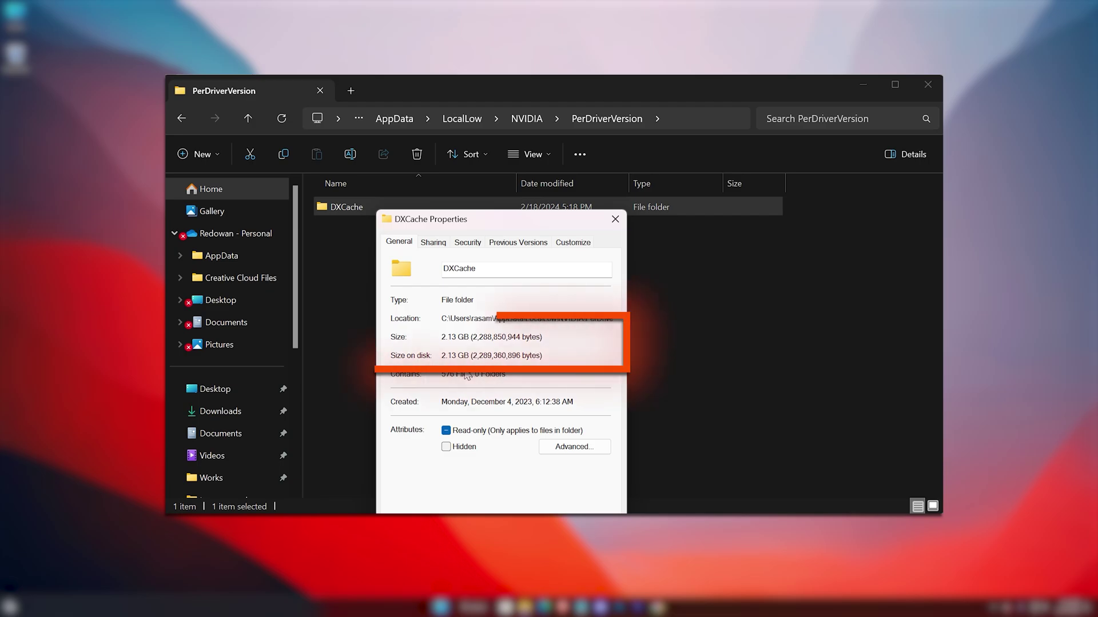
key(Escape)
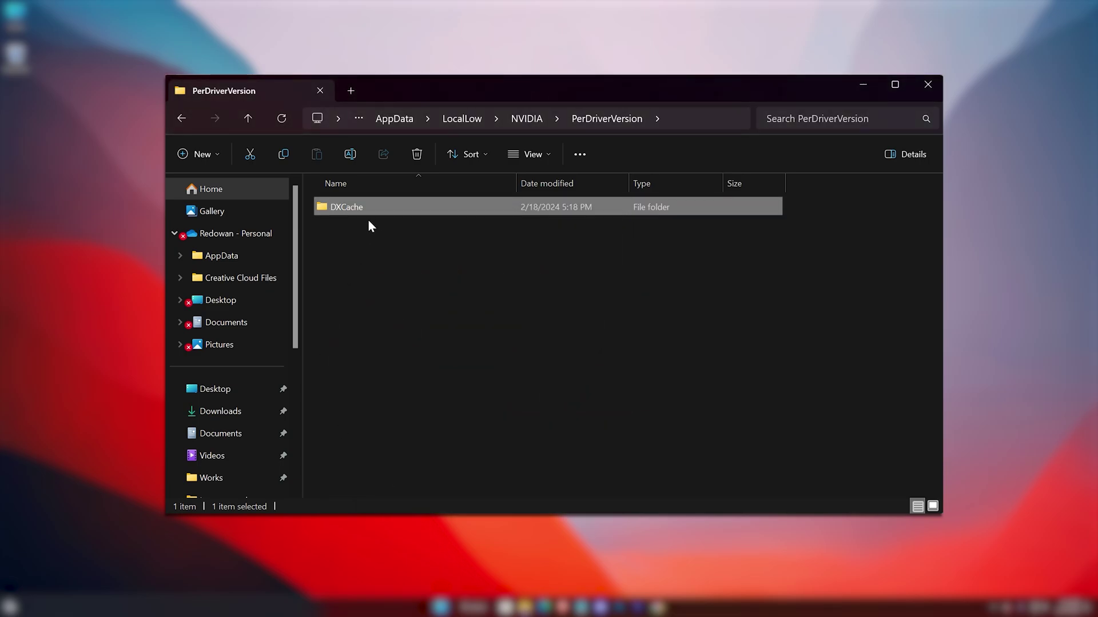
Permanently delete all 576 files inside the DXCache folder.
double_click(372, 211)
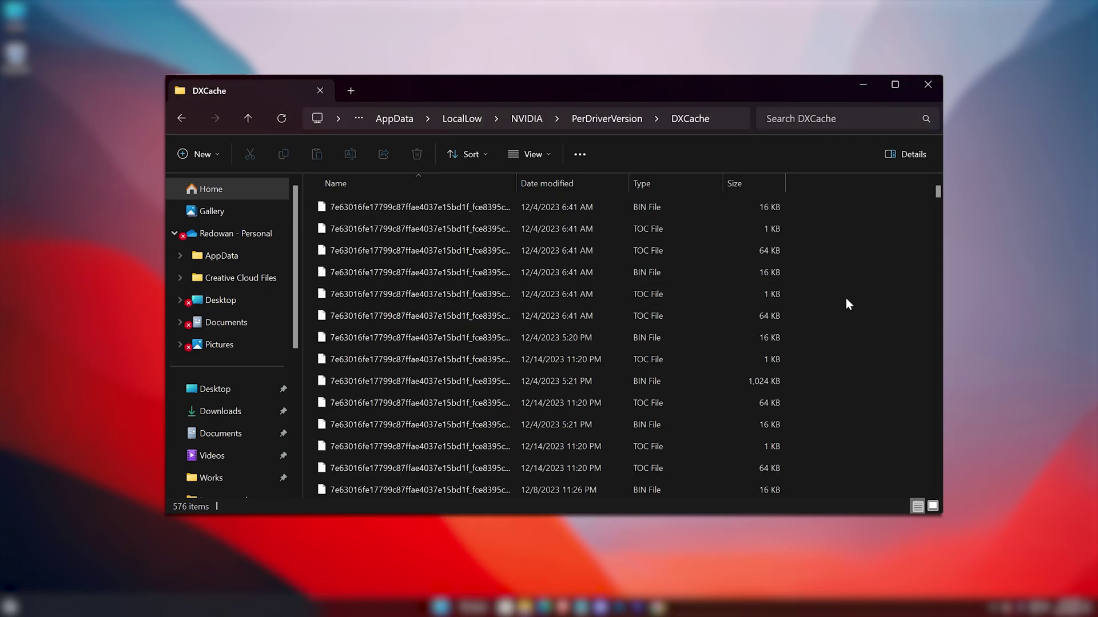
key(ctrl+a)
key(shift+Delete)
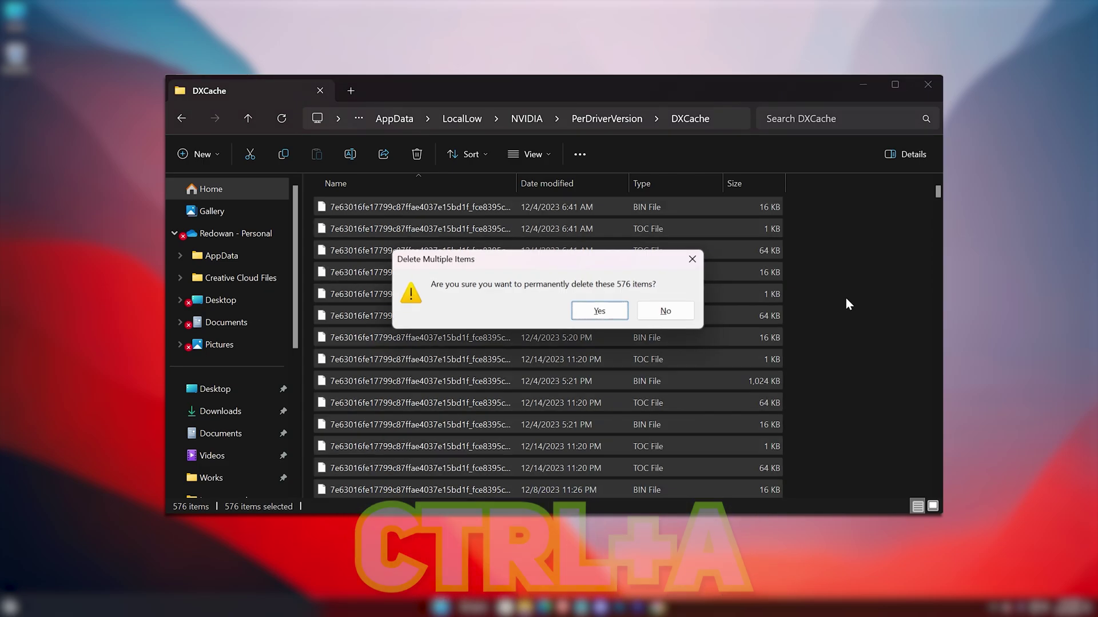
click(601, 311)
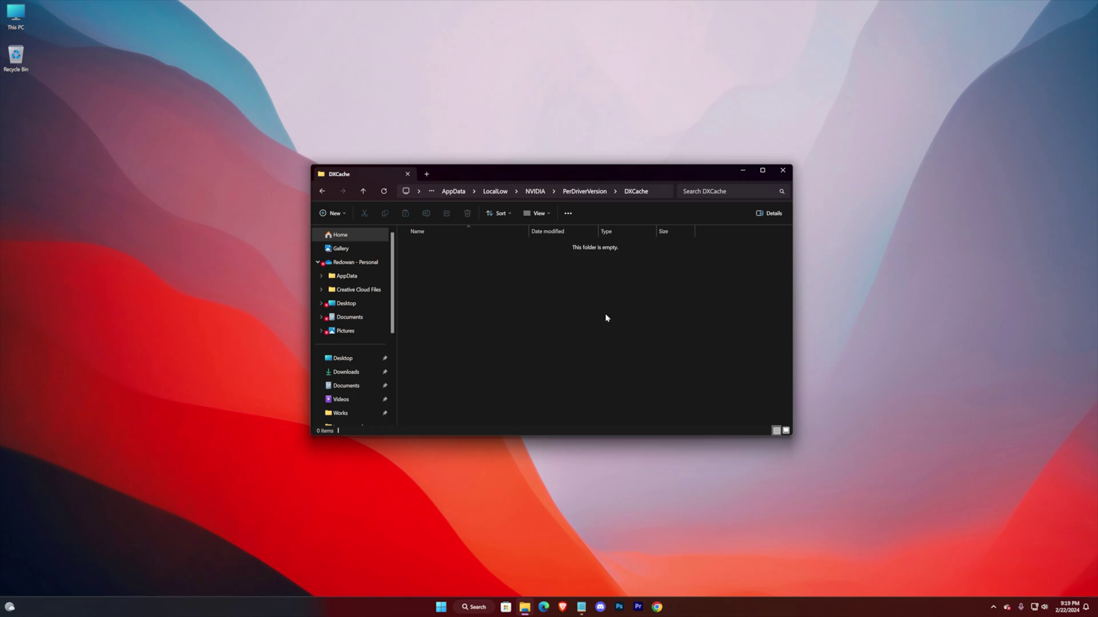
Close File Explorer and start Disk Cleanup on drive C: with system files included.
click(783, 171)
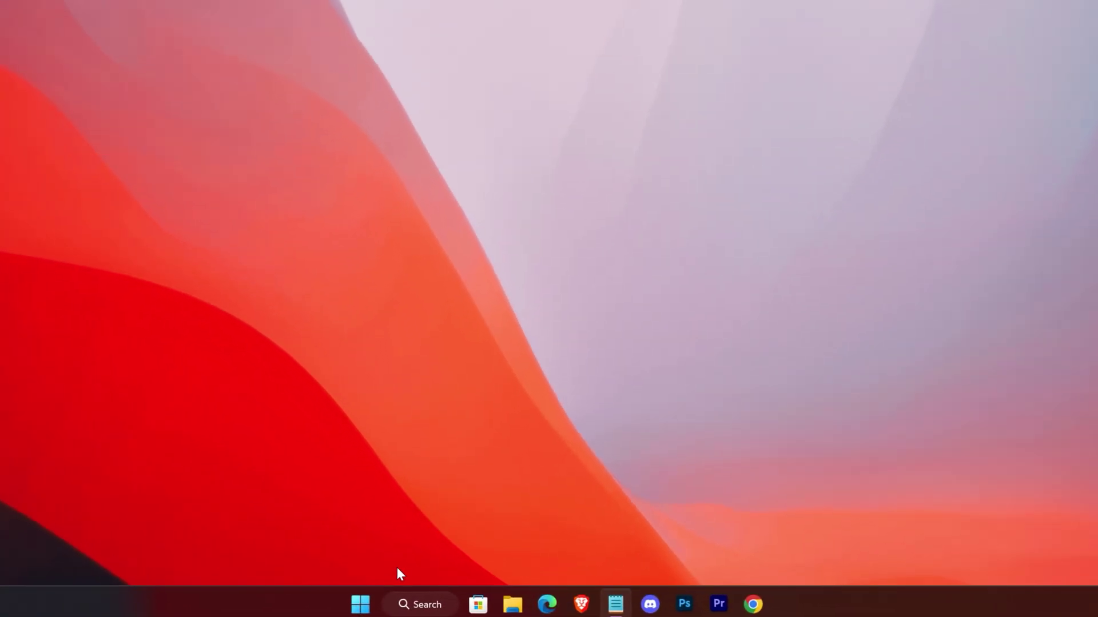
click(443, 606)
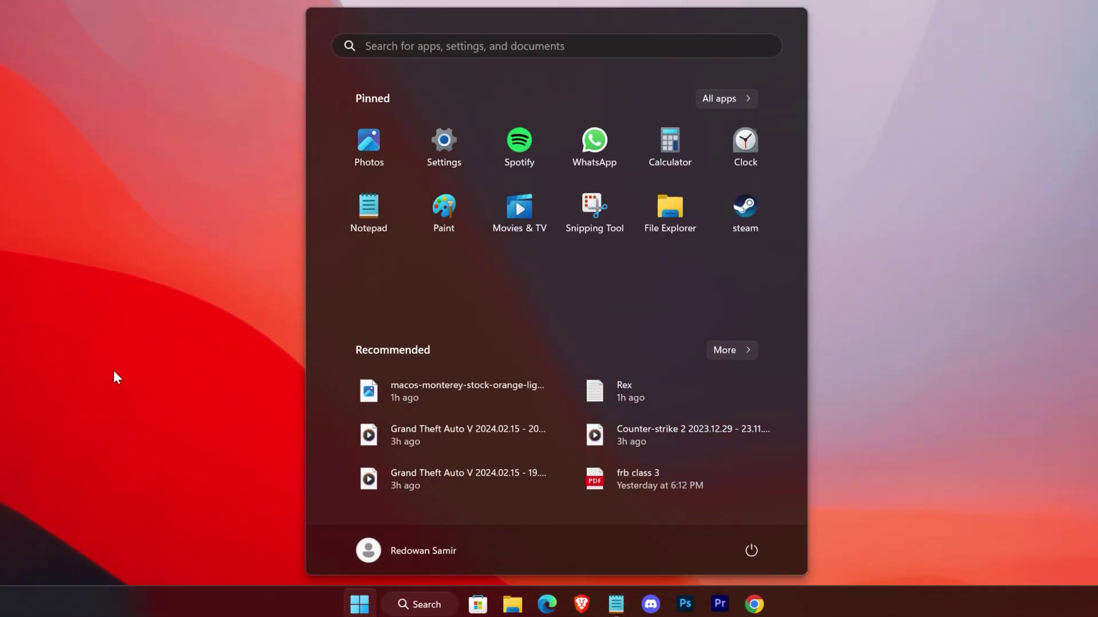
text(disk)
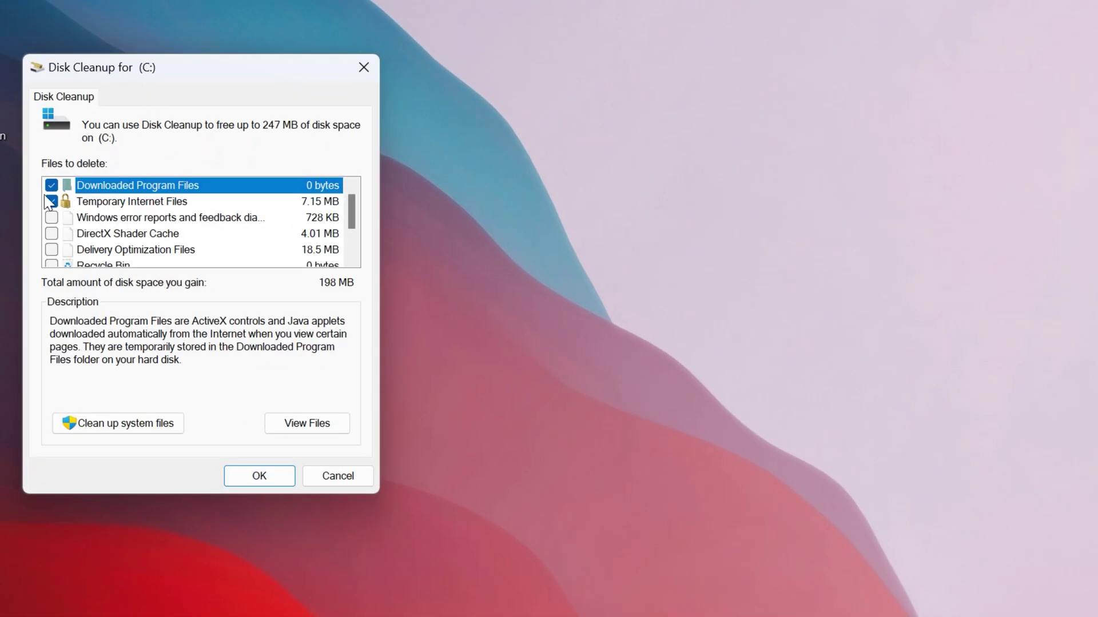
click(131, 425)
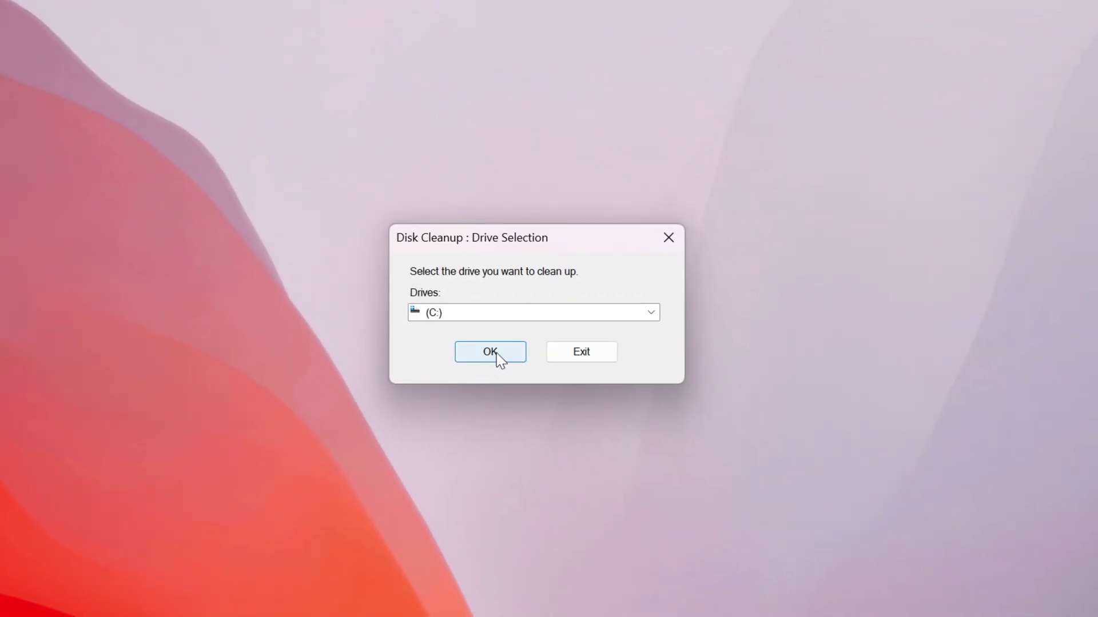
click(496, 353)
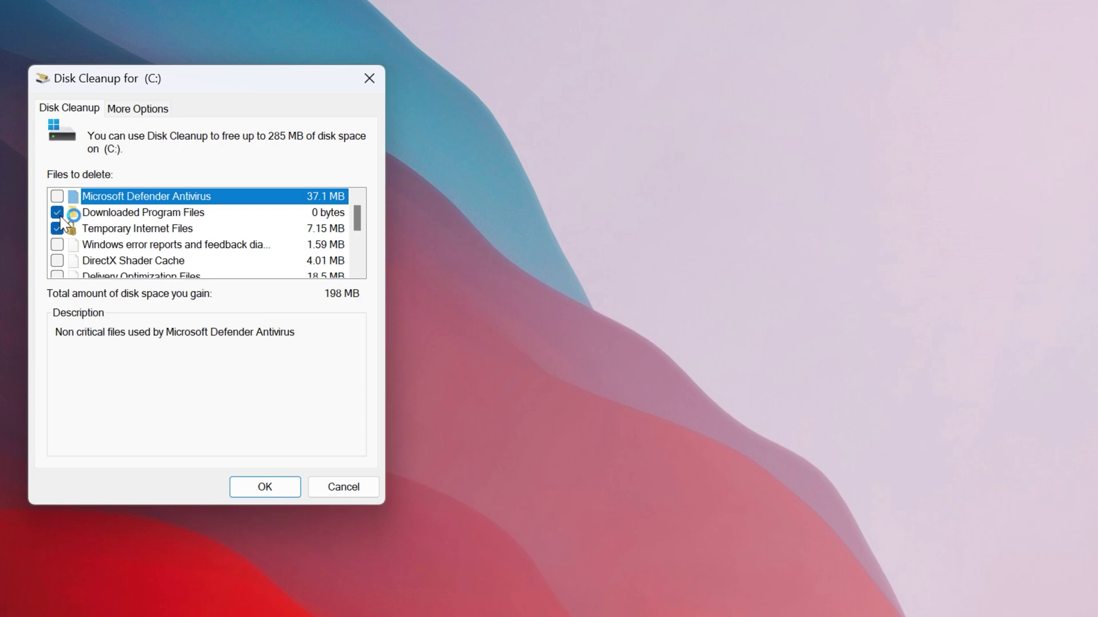
Tick DirectX Shader Cache and permanently delete the selected files.
scroll(161, 236, down, 3)
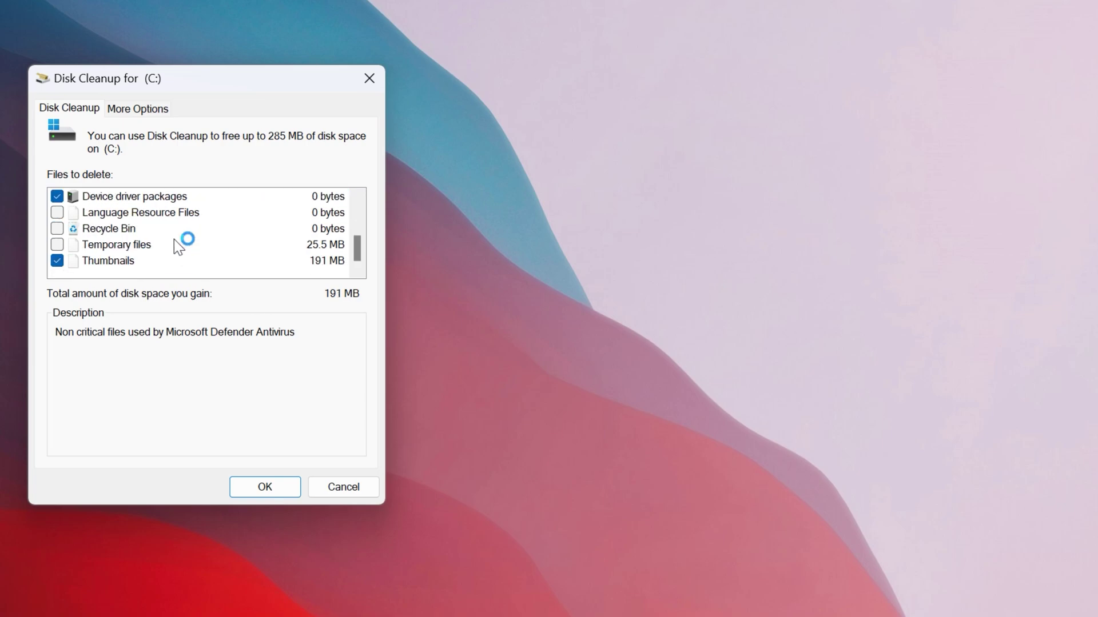
scroll(114, 246, up, 4)
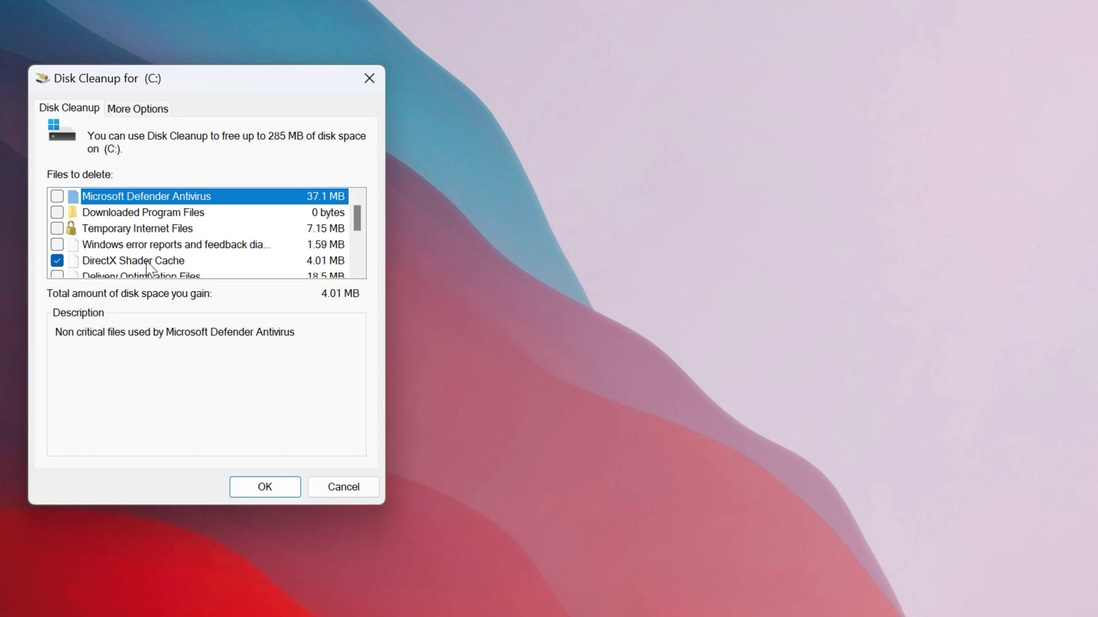
click(139, 263)
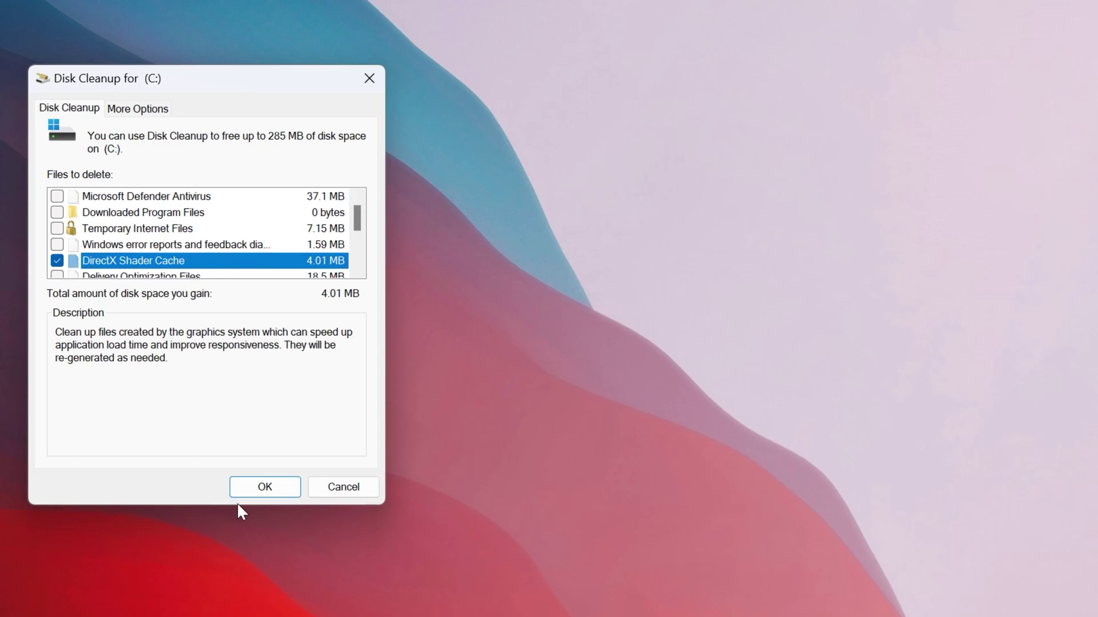
click(262, 488)
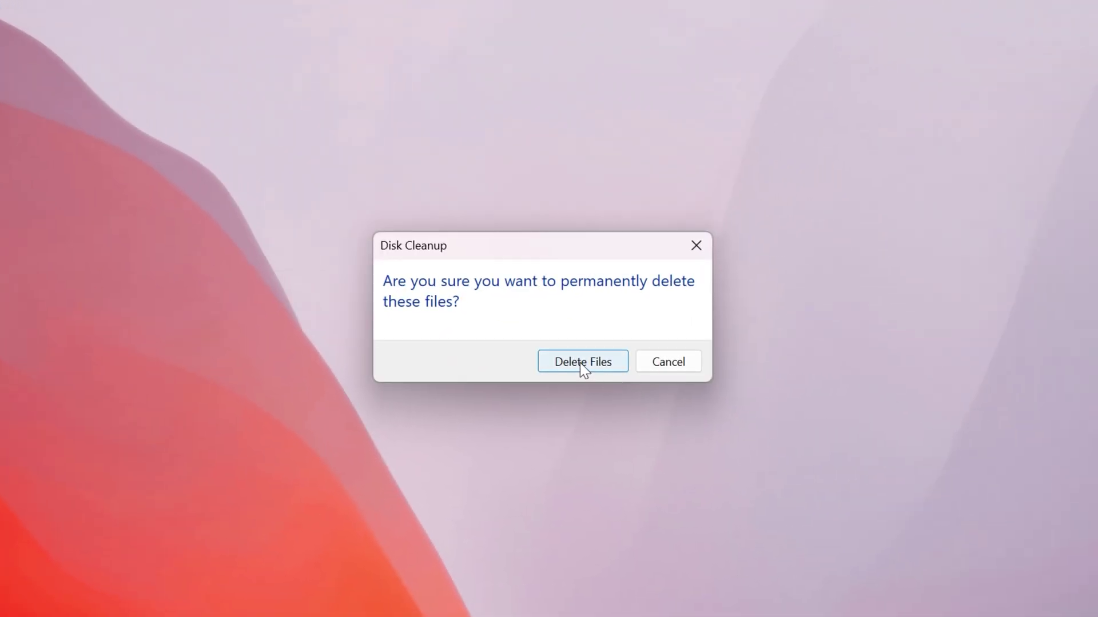
click(579, 363)
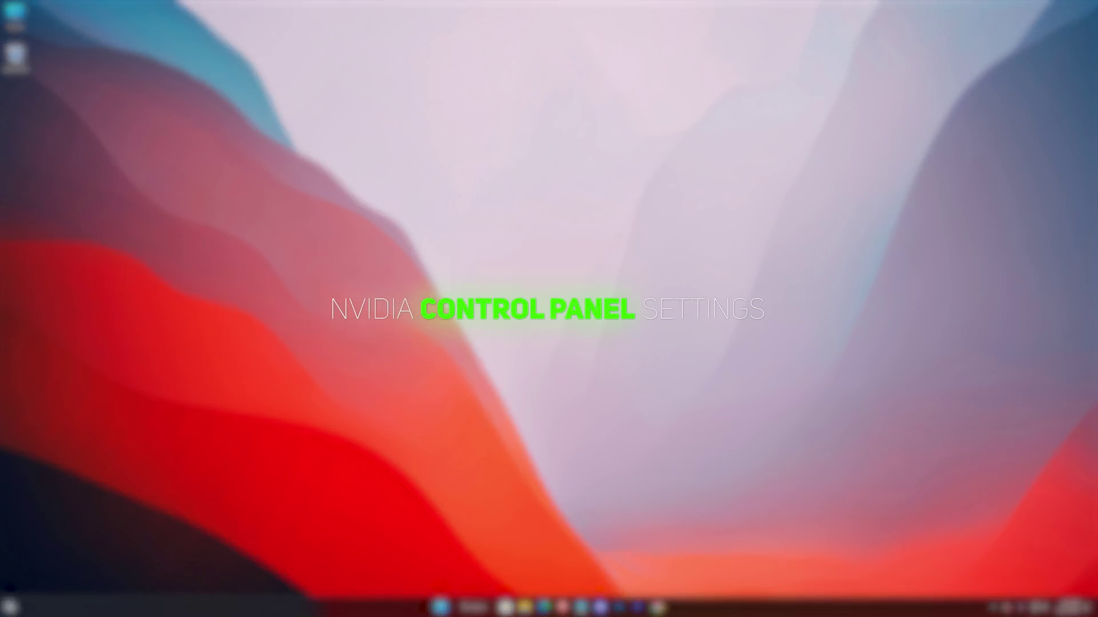
Reopen NVIDIA Control Panel from the desktop context menu and go to Manage 3D settings.
right_click(529, 309)
click(543, 431)
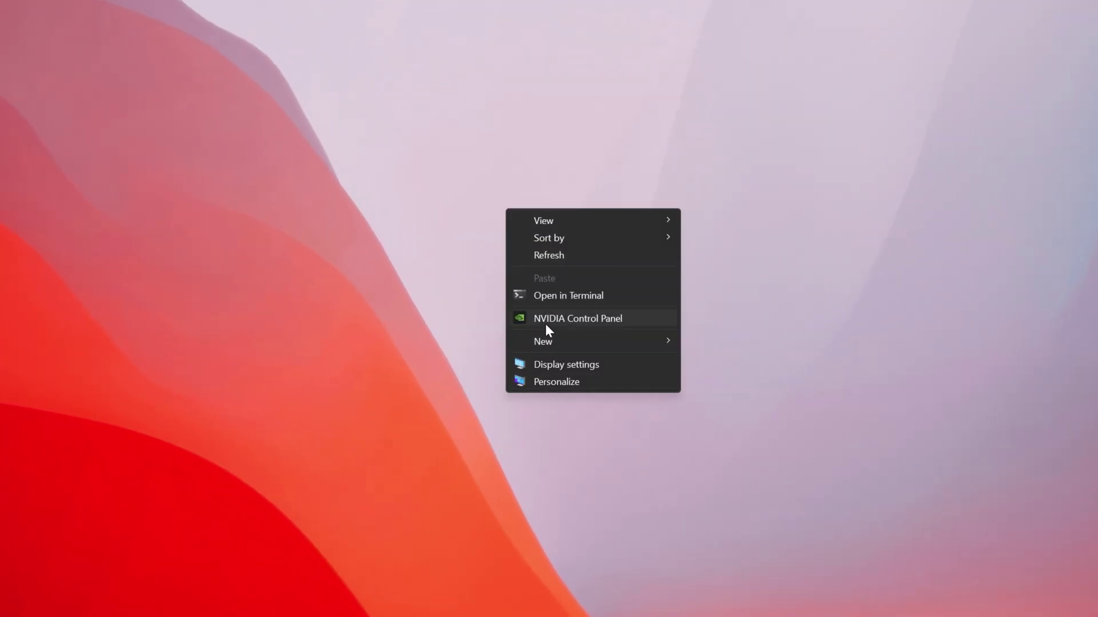
click(545, 320)
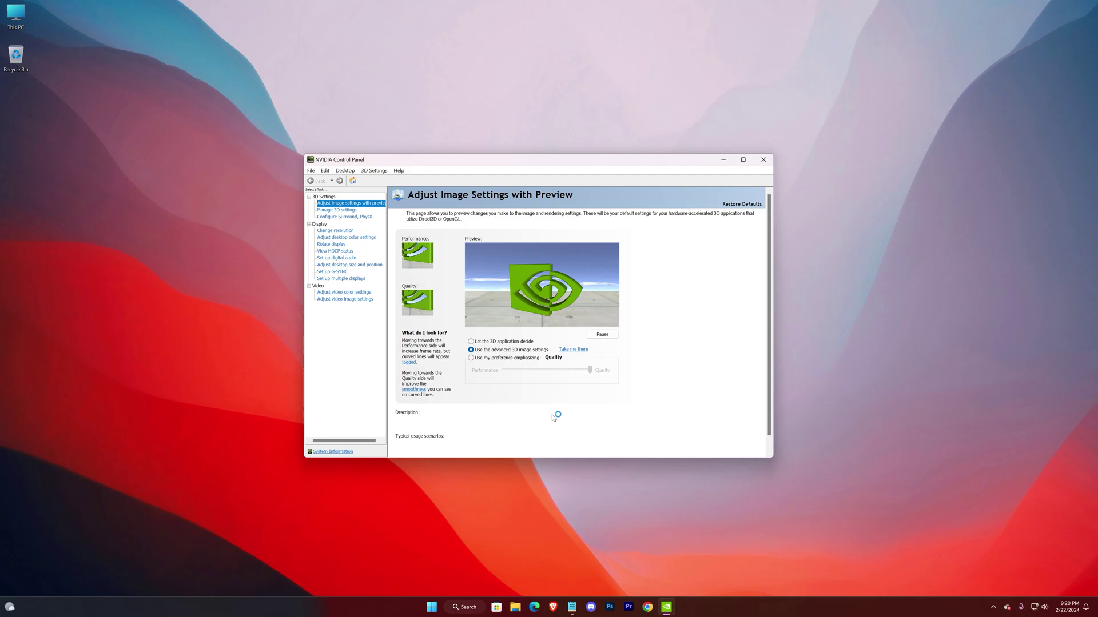
click(337, 210)
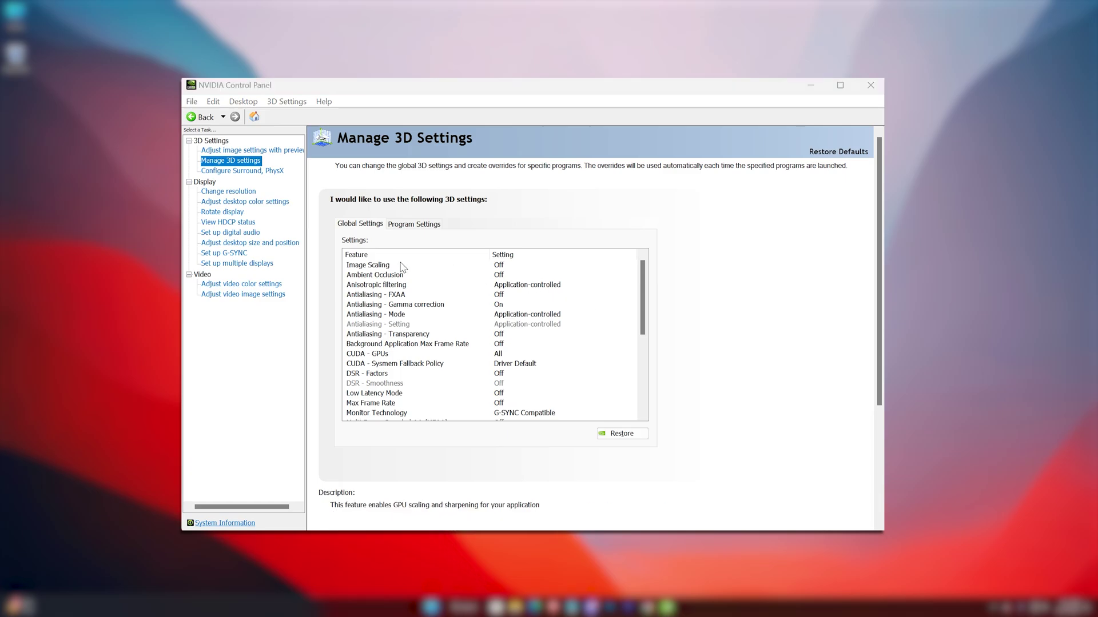
Leave Image Scaling, Ambient Occlusion and FXAA Off and Anisotropic filtering Application-controlled.
click(505, 266)
click(694, 438)
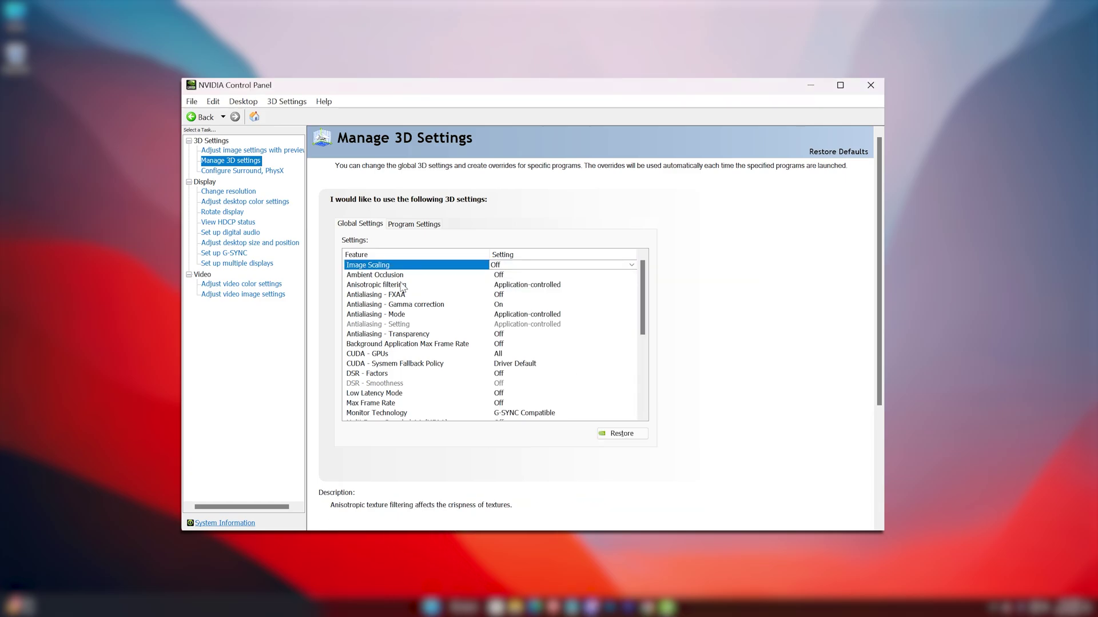
click(504, 275)
click(507, 275)
click(503, 285)
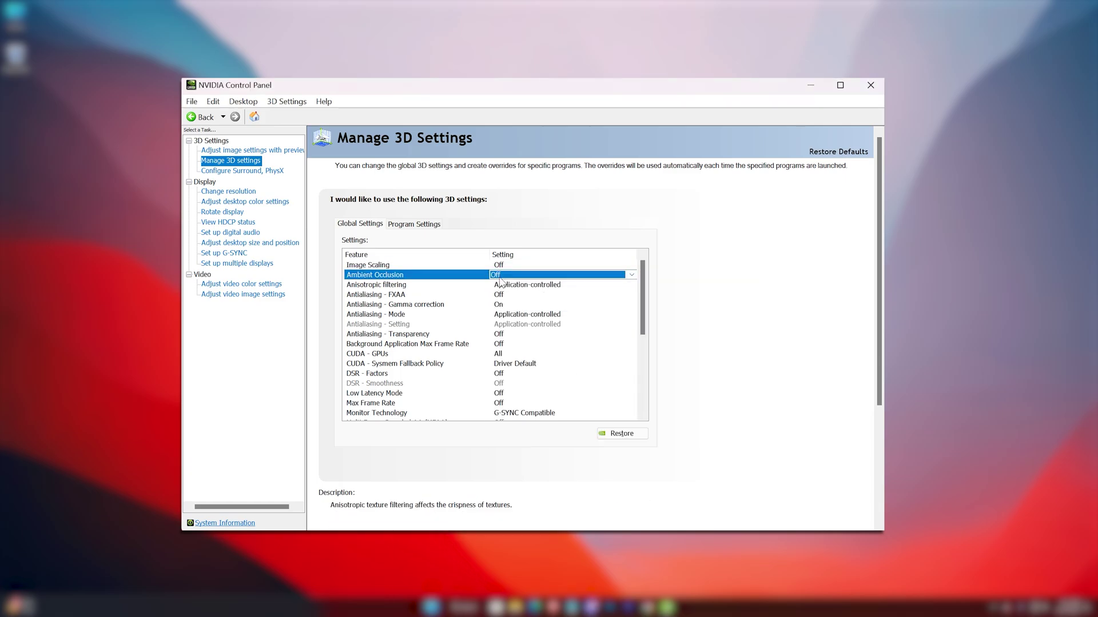
click(496, 286)
click(499, 285)
click(499, 291)
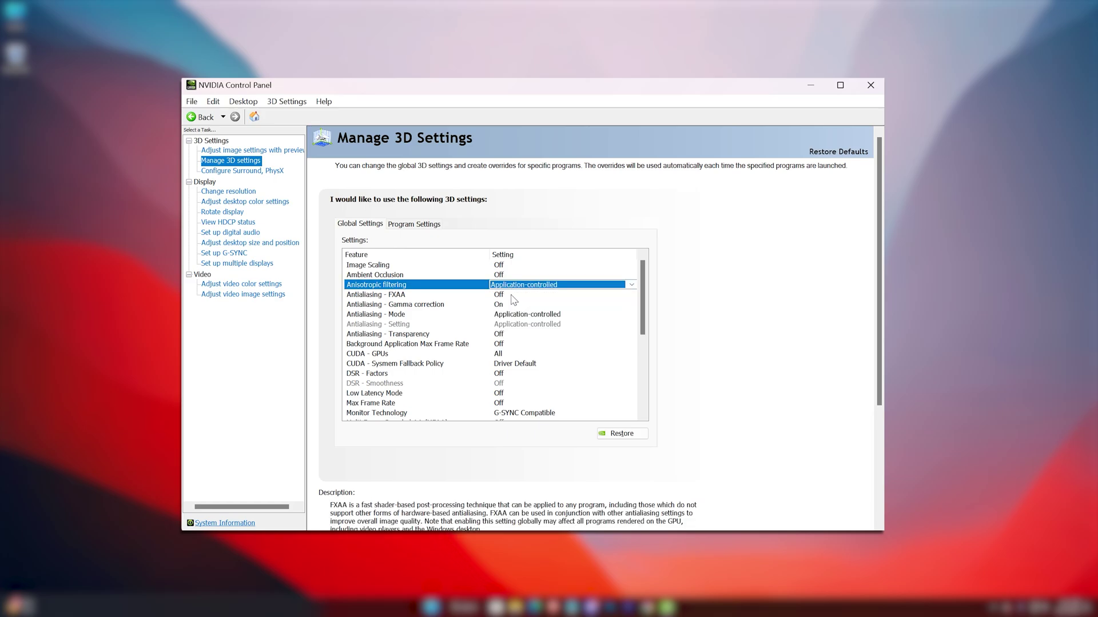
click(511, 295)
click(511, 296)
click(506, 304)
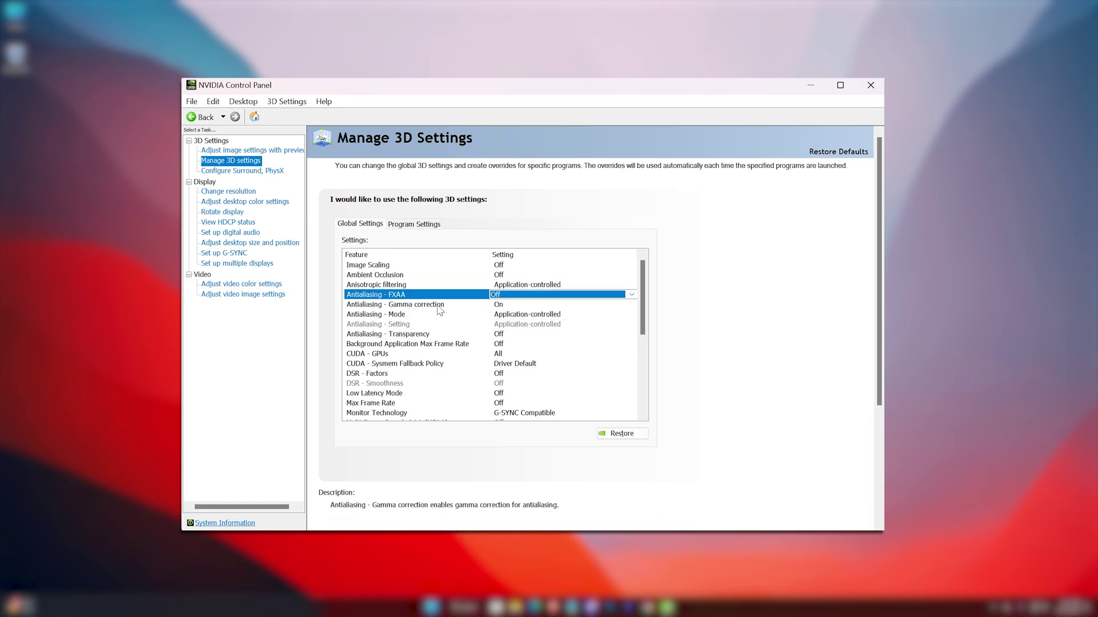
Turn Antialiasing - Gamma correction Off, keeping Antialiasing Mode and Transparency unchanged.
click(510, 305)
click(509, 306)
click(504, 314)
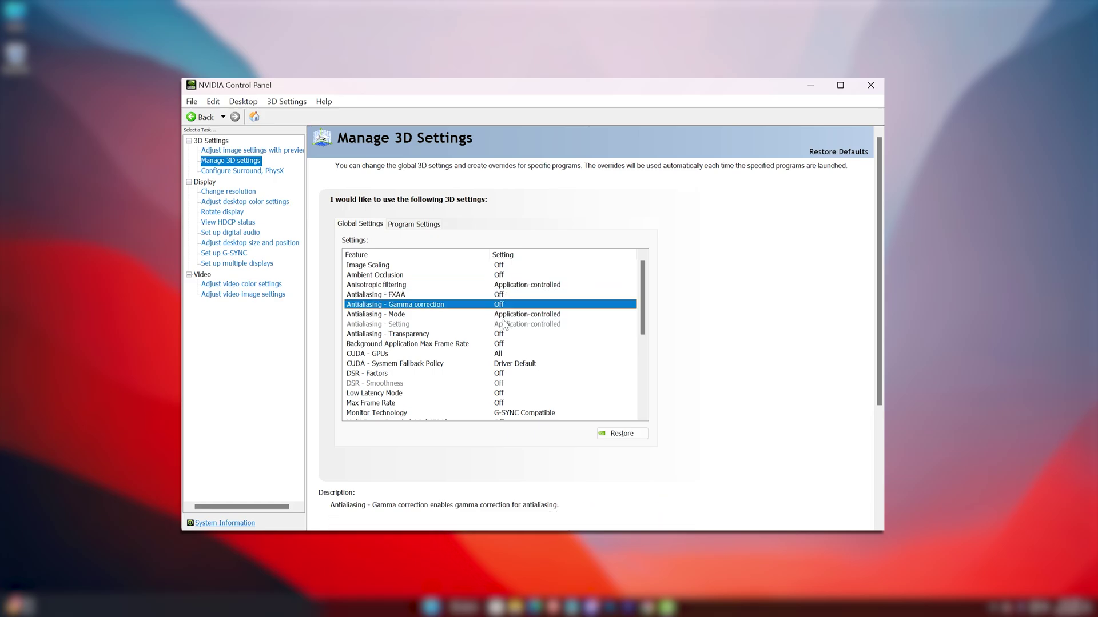
click(521, 315)
click(519, 315)
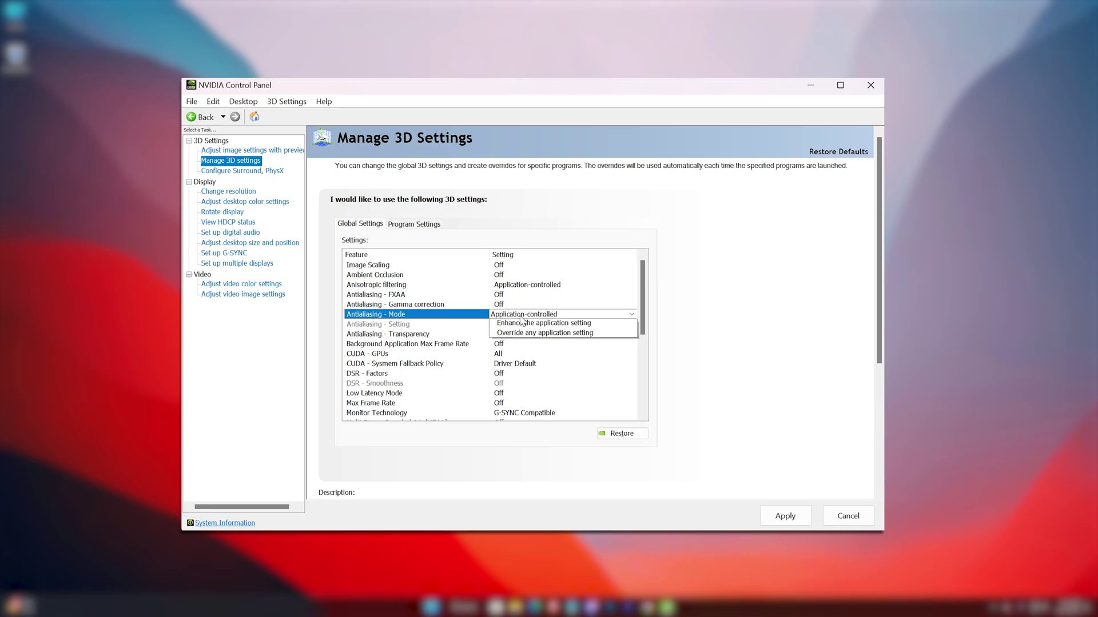
click(512, 325)
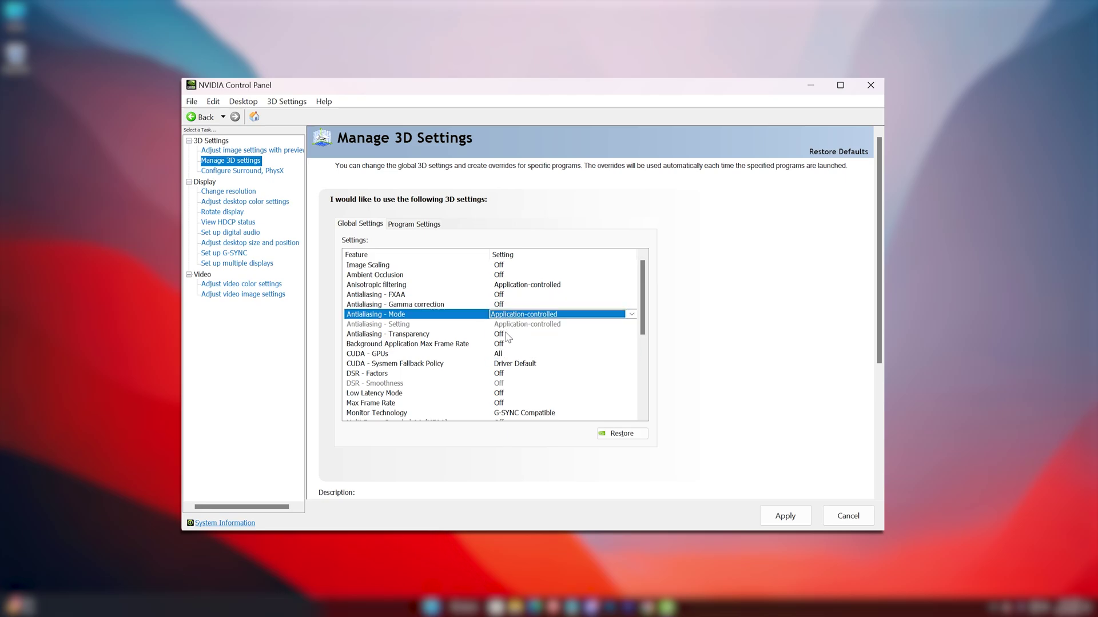
click(507, 335)
click(508, 335)
click(514, 344)
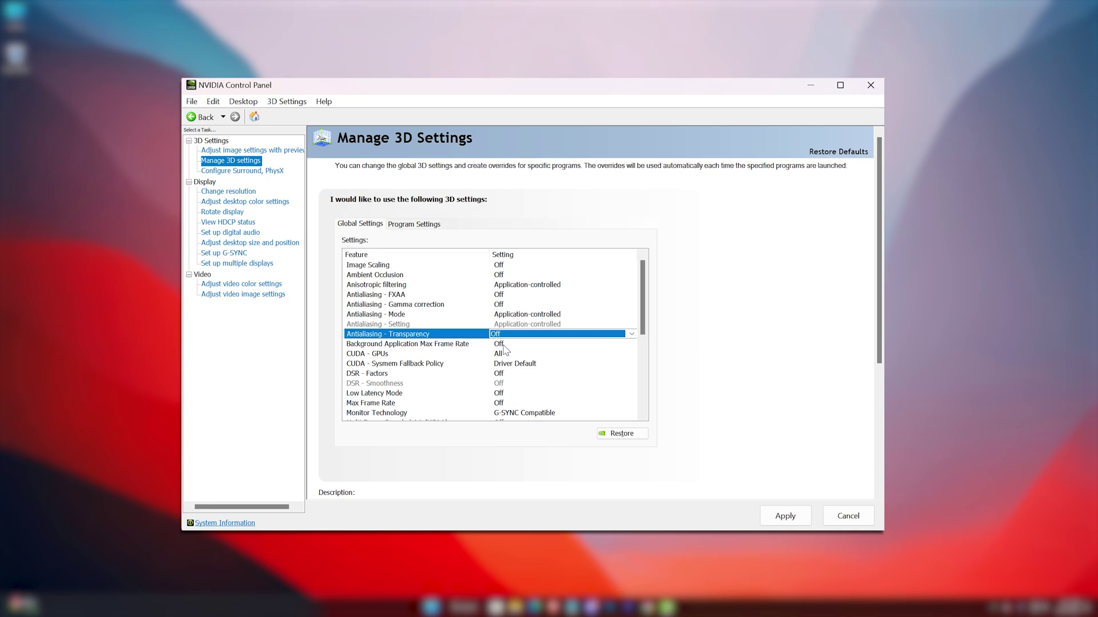
Keep Background Max Frame Rate, CUDA GPUs, Sysmem Fallback, DSR Factors and Low Latency Mode unchanged.
click(504, 345)
click(505, 345)
click(673, 444)
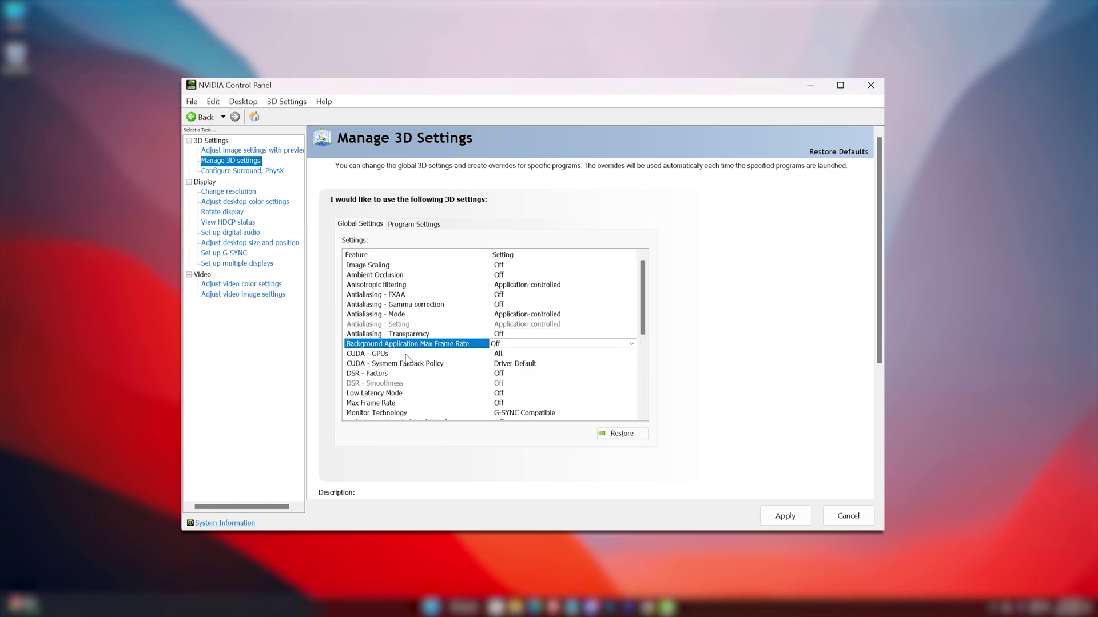
click(486, 355)
click(501, 354)
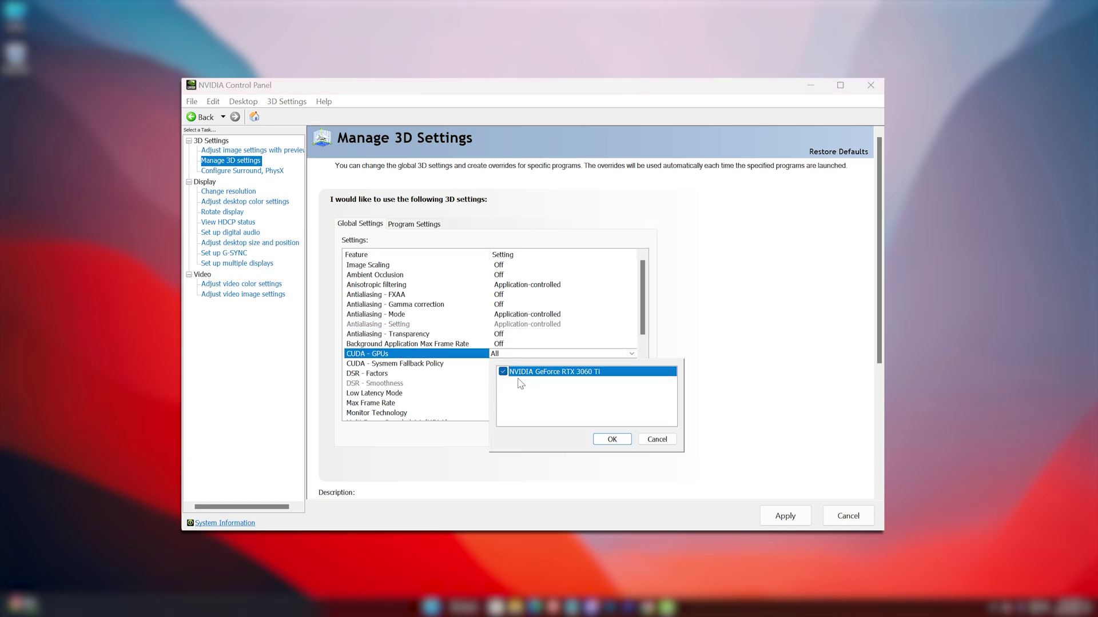
click(675, 442)
click(510, 366)
click(510, 366)
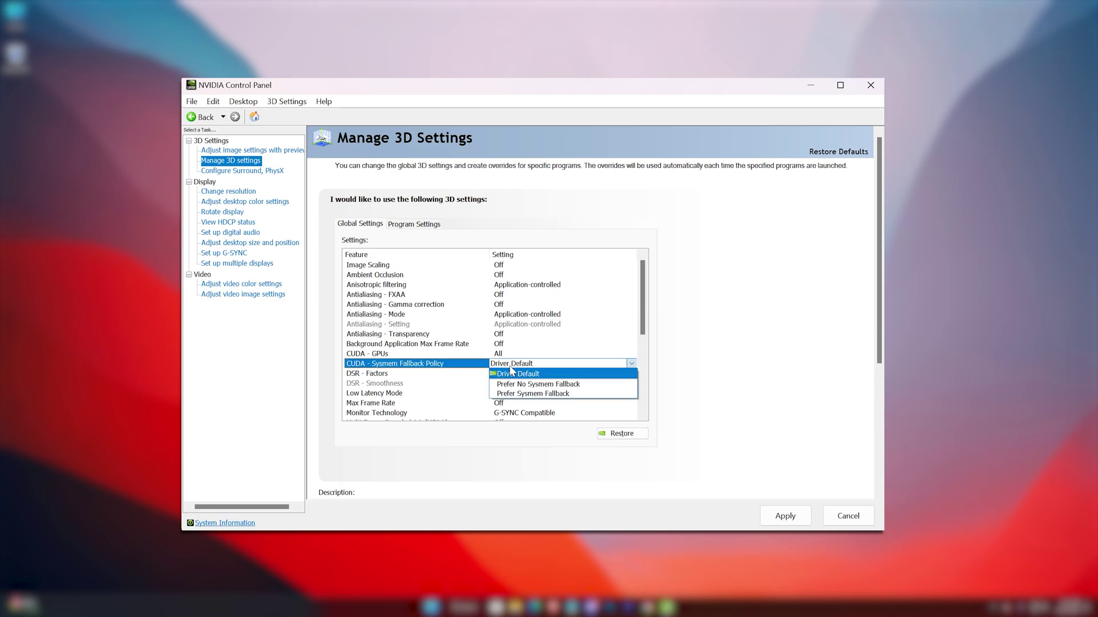
click(500, 375)
click(502, 374)
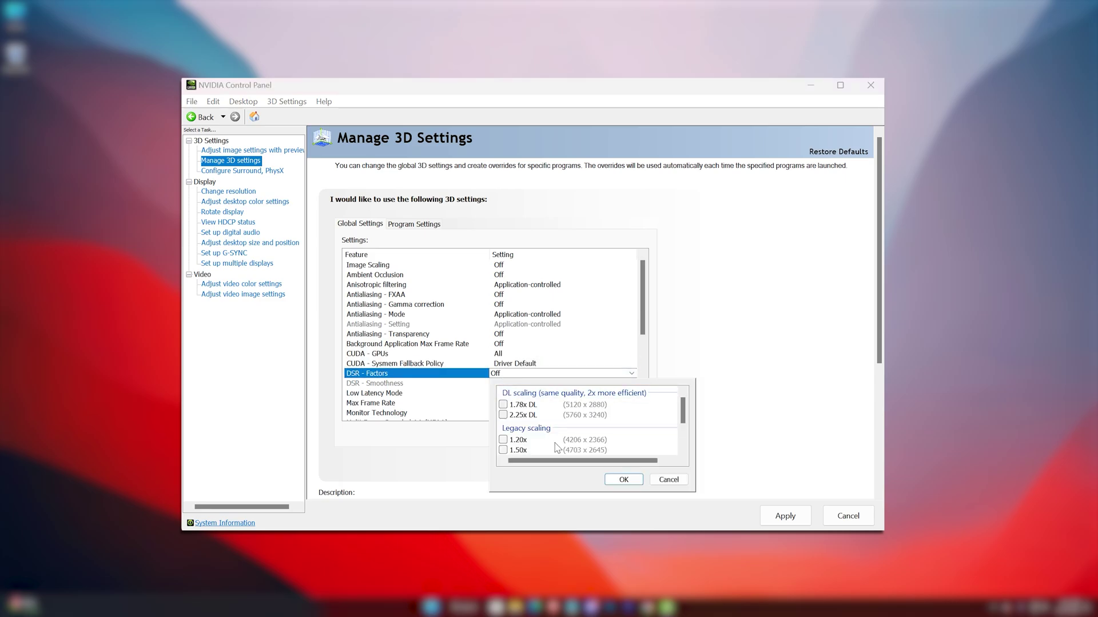
click(628, 479)
click(503, 394)
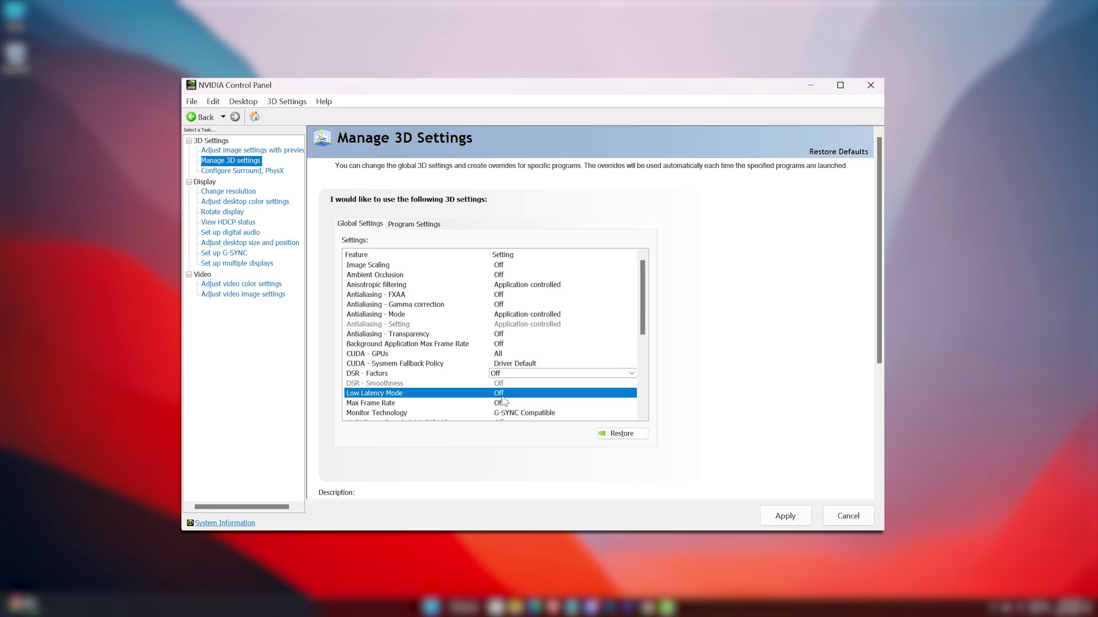
click(503, 394)
click(503, 402)
click(502, 404)
click(502, 404)
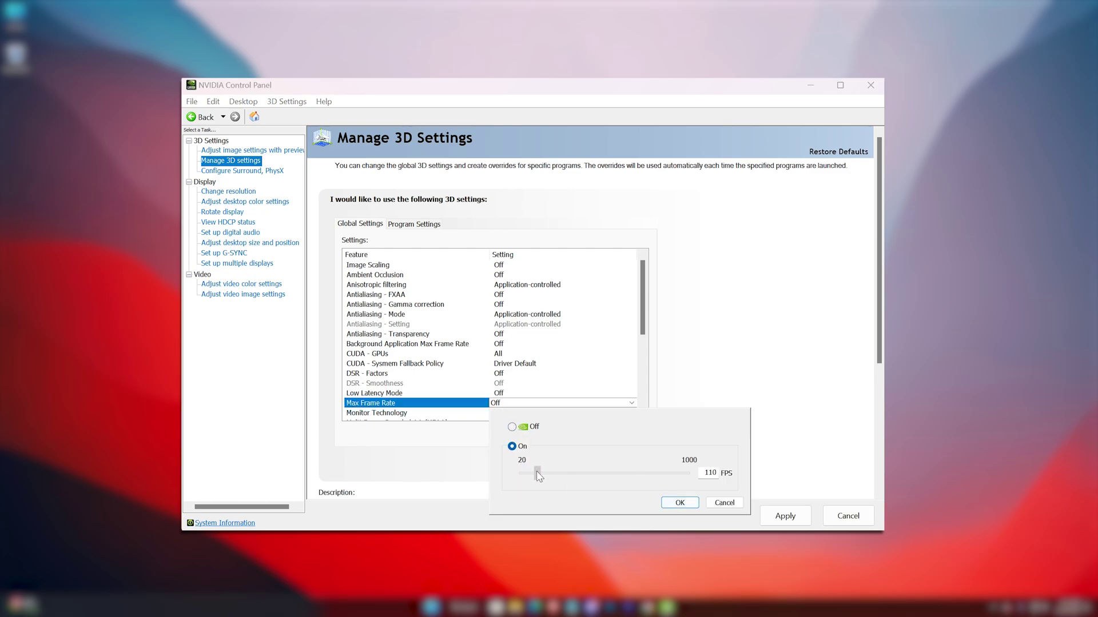
Keep Max Frame Rate Off, G-SYNC Compatible, MFAA Off and OpenGL GDI compatibility Auto.
click(512, 427)
scroll(576, 345, down, 3)
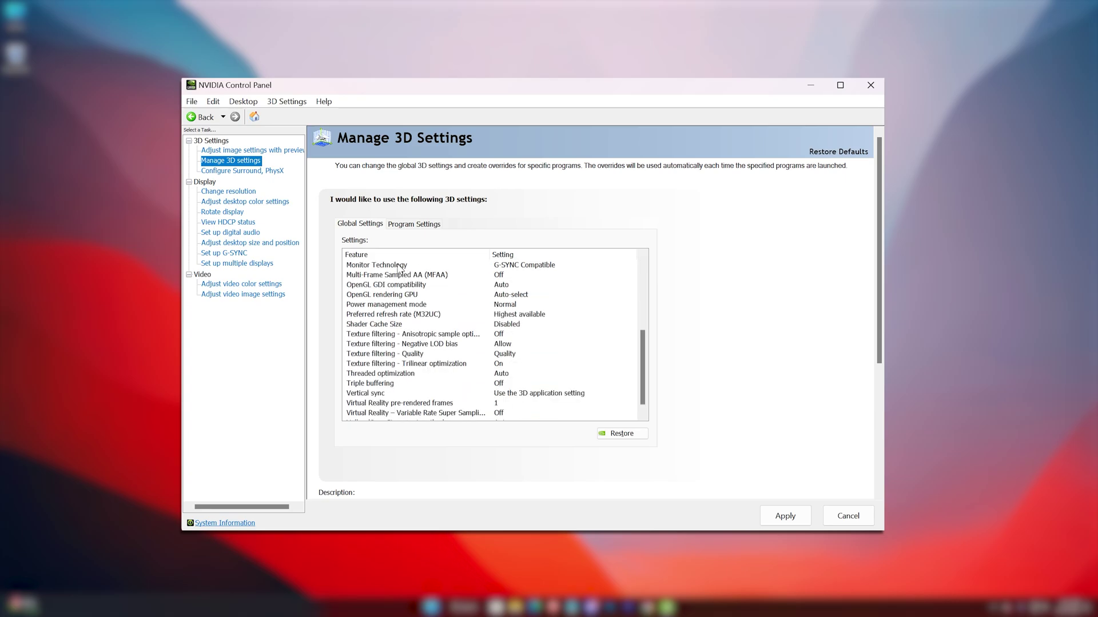
click(529, 268)
click(529, 267)
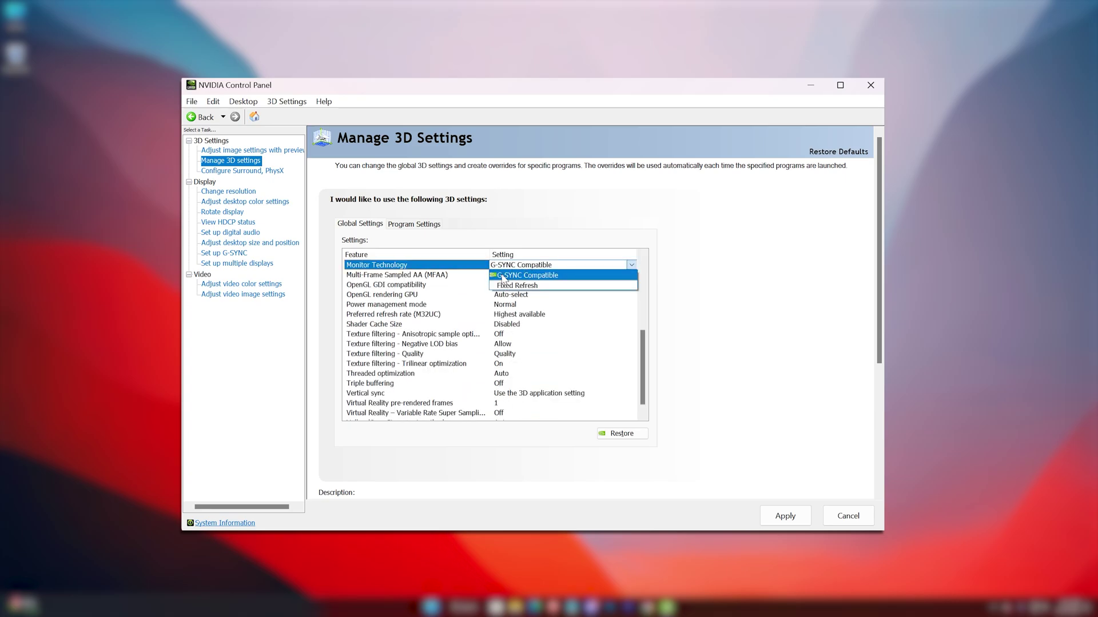
click(504, 277)
click(506, 276)
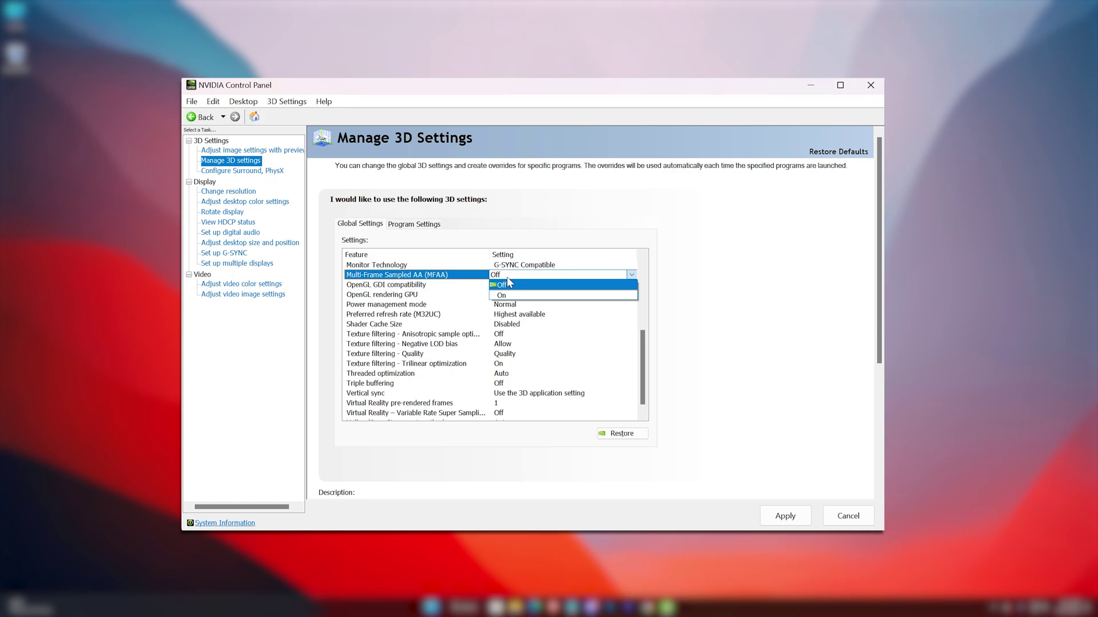
click(503, 284)
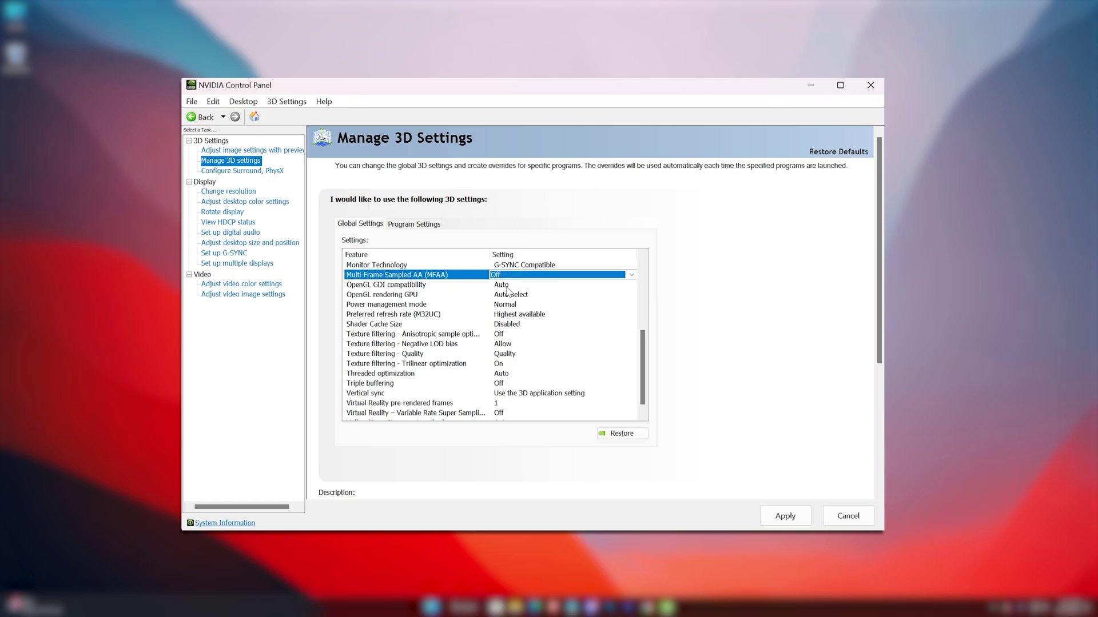
click(506, 285)
click(507, 285)
click(529, 296)
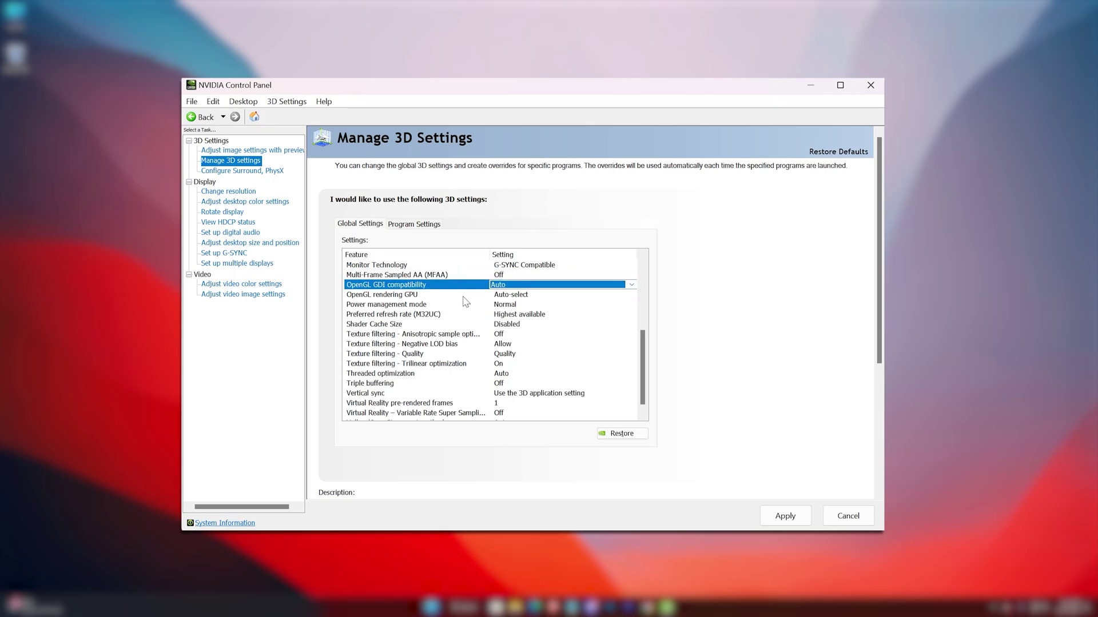
Set OpenGL GPU to RTX 3060 Ti, Prefer maximum performance, refresh rate Highest available.
click(518, 296)
click(518, 297)
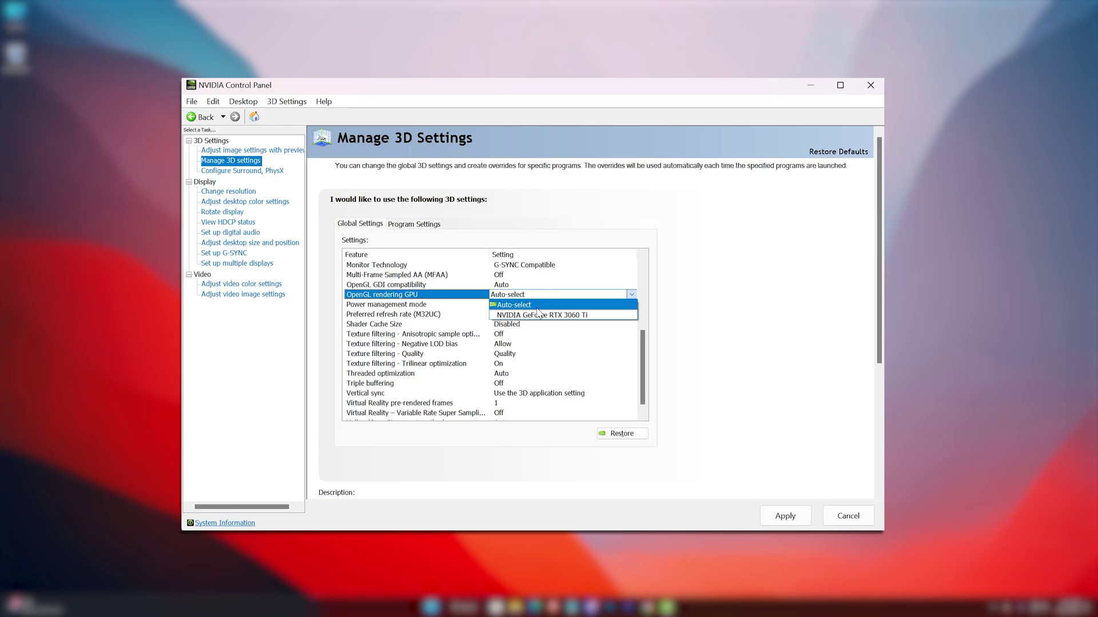
click(538, 315)
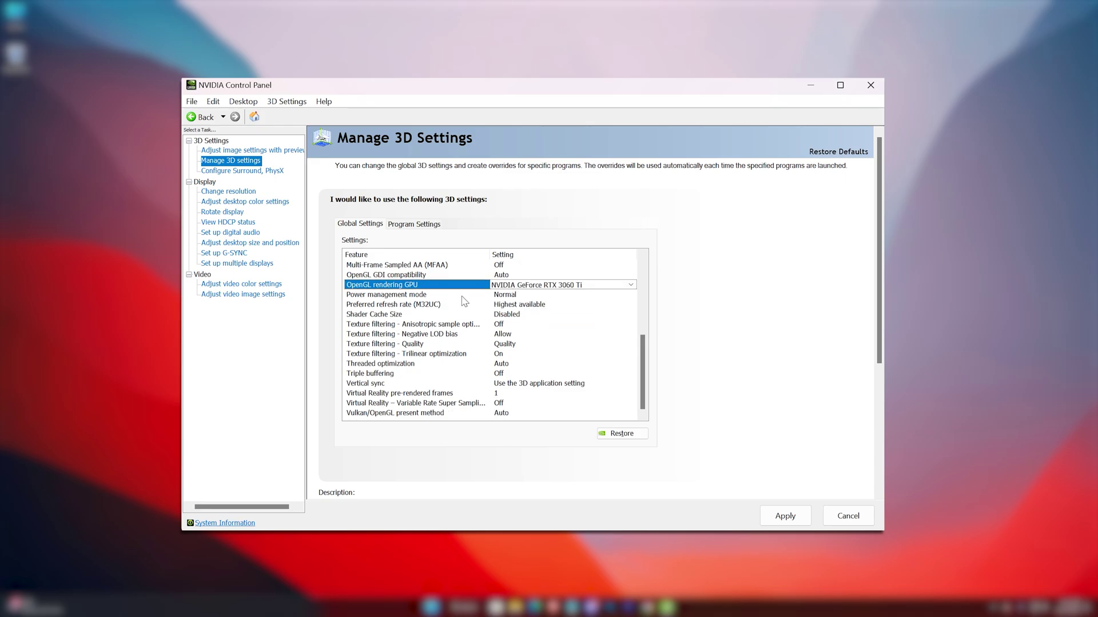
click(505, 296)
click(506, 297)
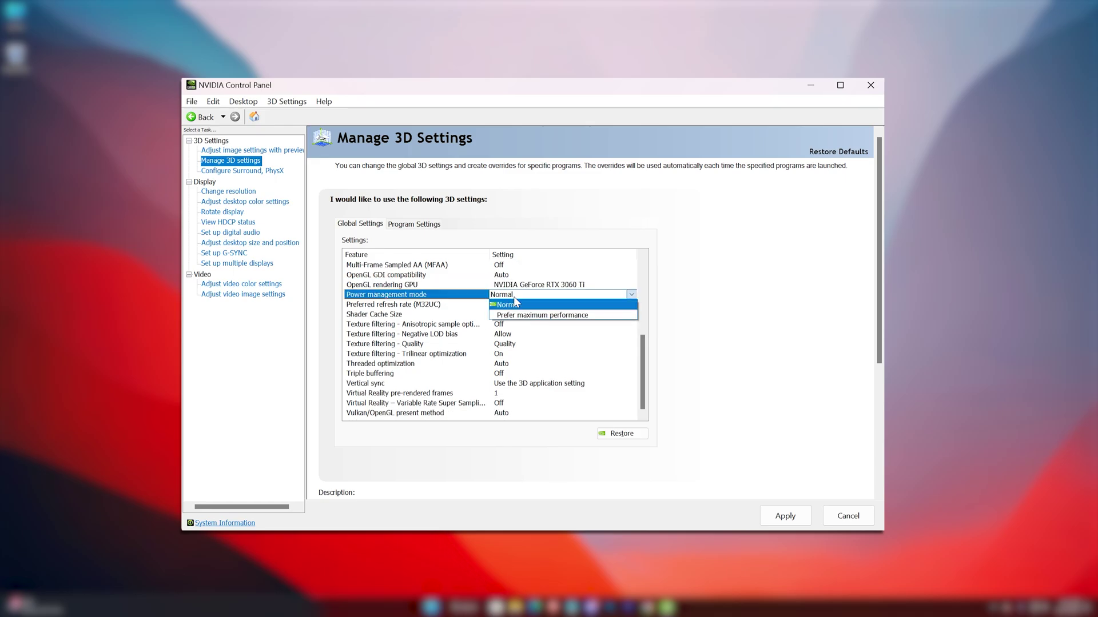
click(522, 317)
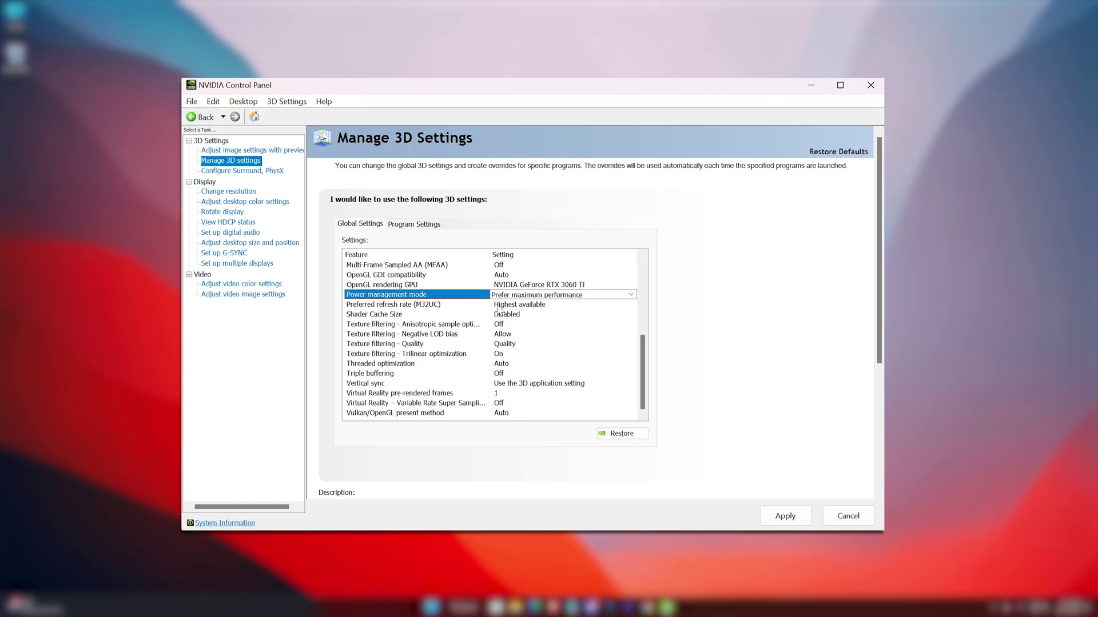
click(510, 307)
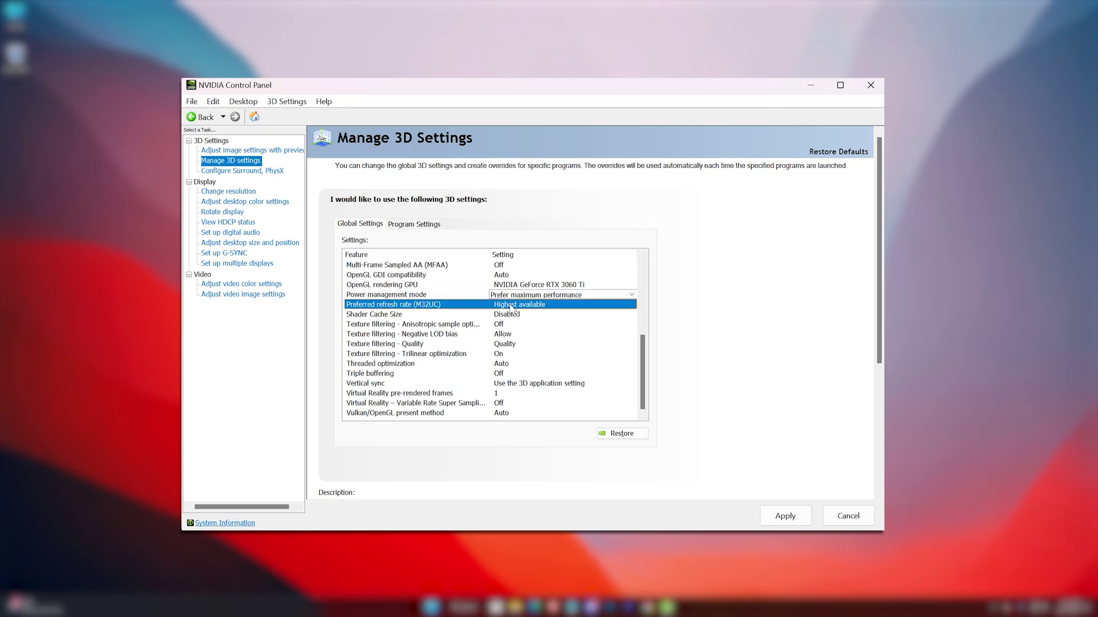
click(511, 306)
click(517, 316)
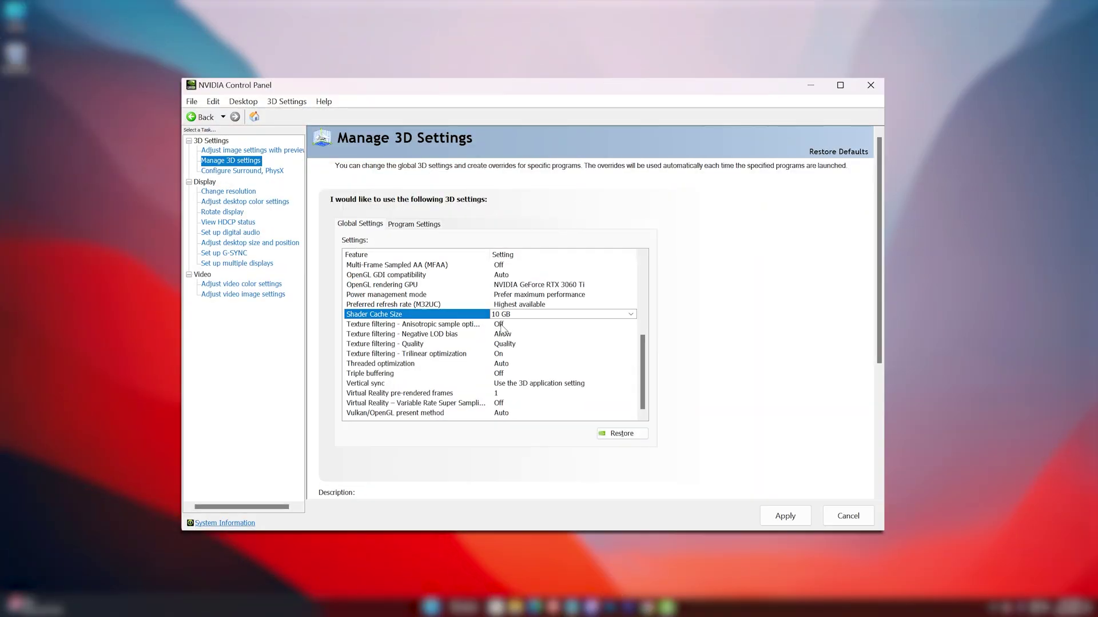
Set Texture filtering Quality to High performance, keeping anisotropic sample optimization Off and trilinear On.
click(501, 326)
click(522, 334)
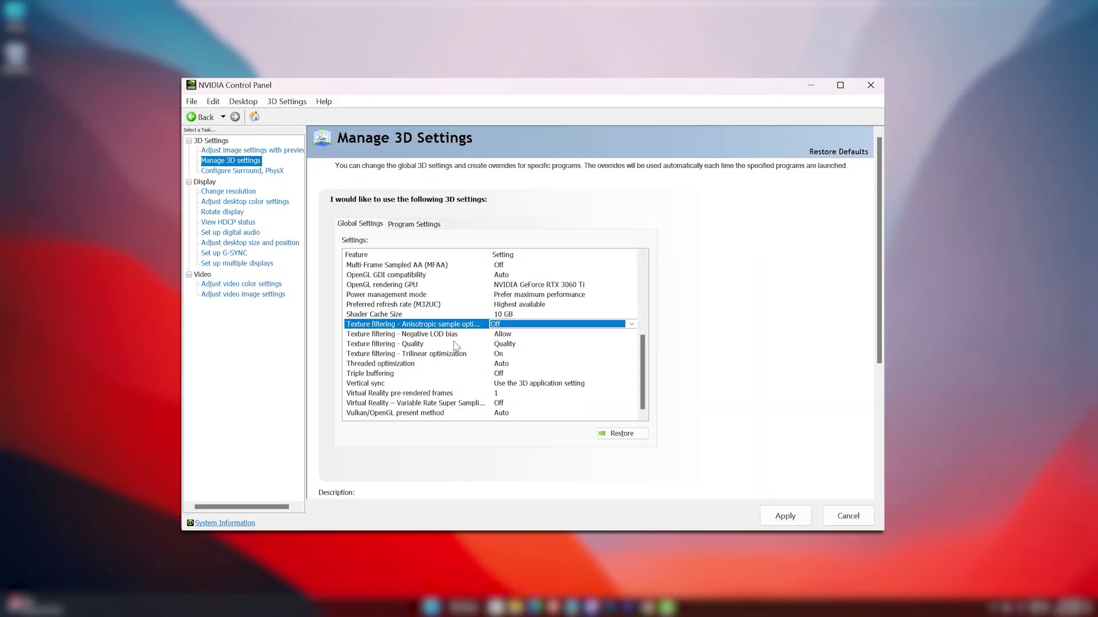
click(508, 335)
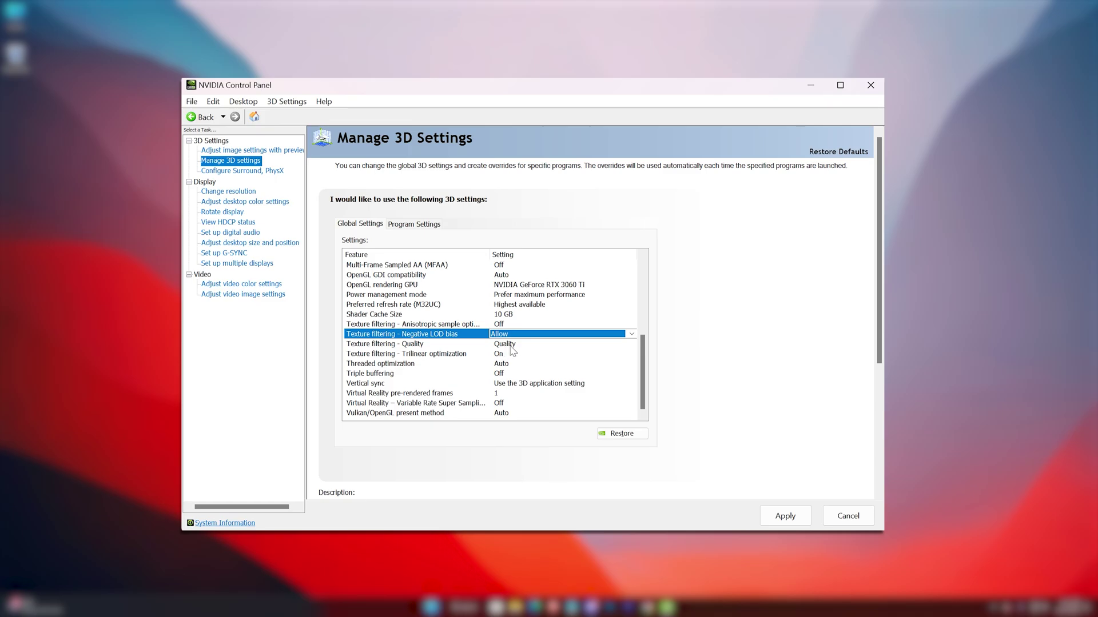
click(510, 345)
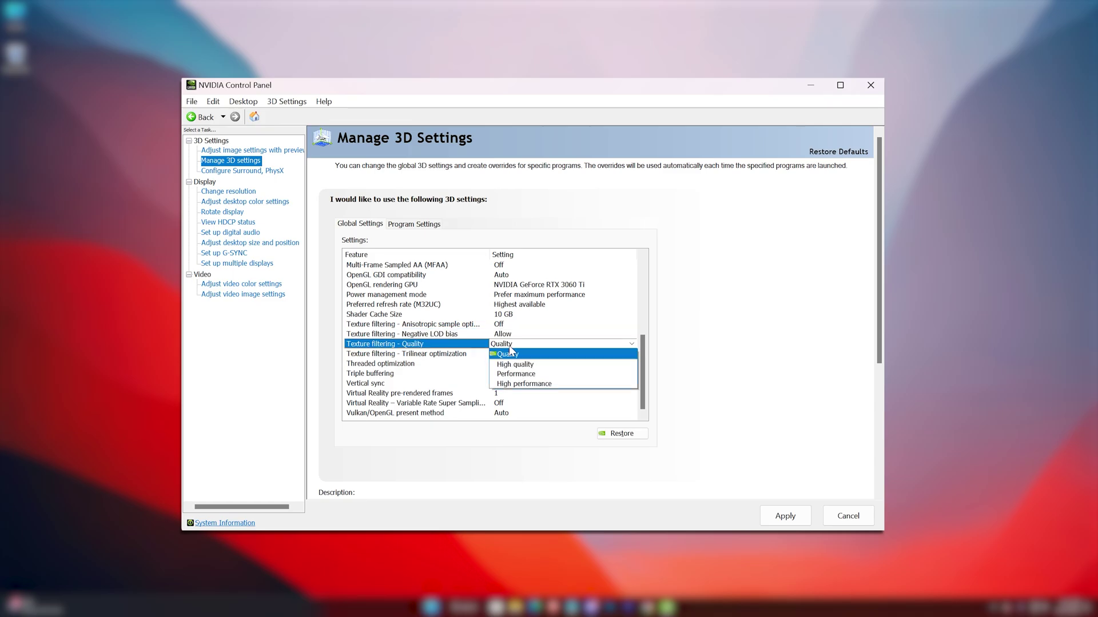
click(515, 383)
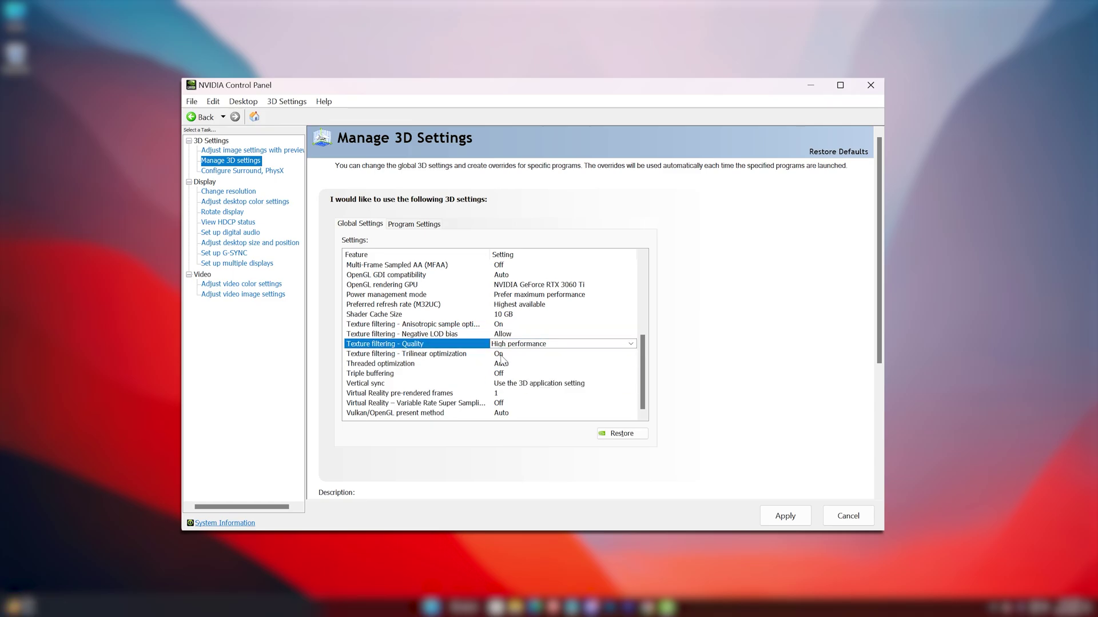
click(501, 355)
click(503, 354)
click(499, 369)
Turn threaded optimization On and set triple buffering and vertical sync Off.
click(506, 364)
click(506, 364)
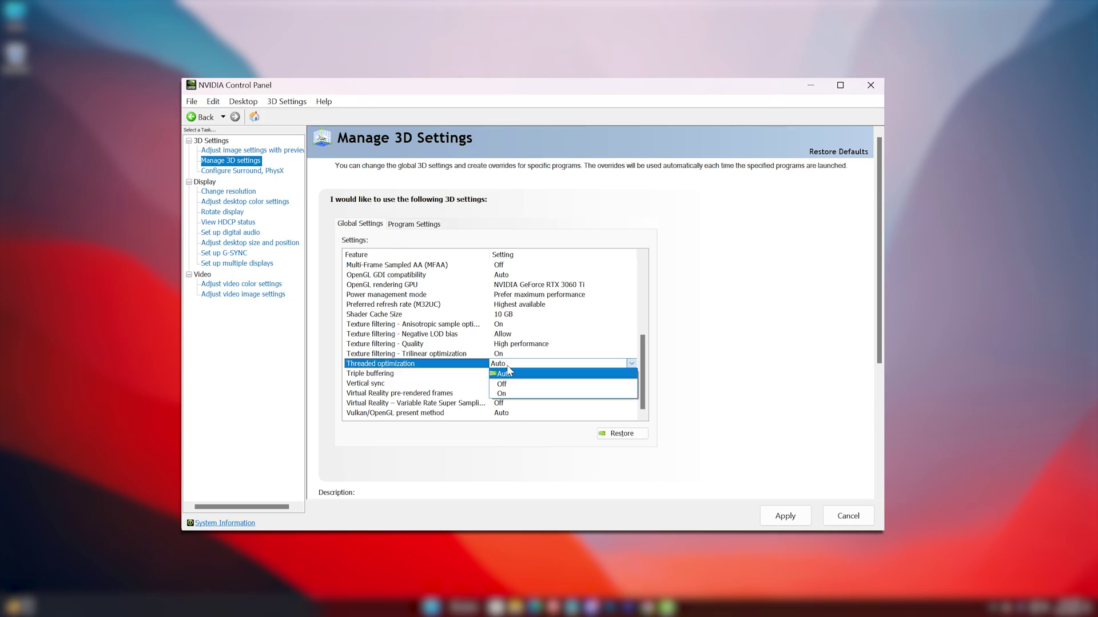
click(504, 384)
click(509, 374)
click(509, 374)
click(513, 384)
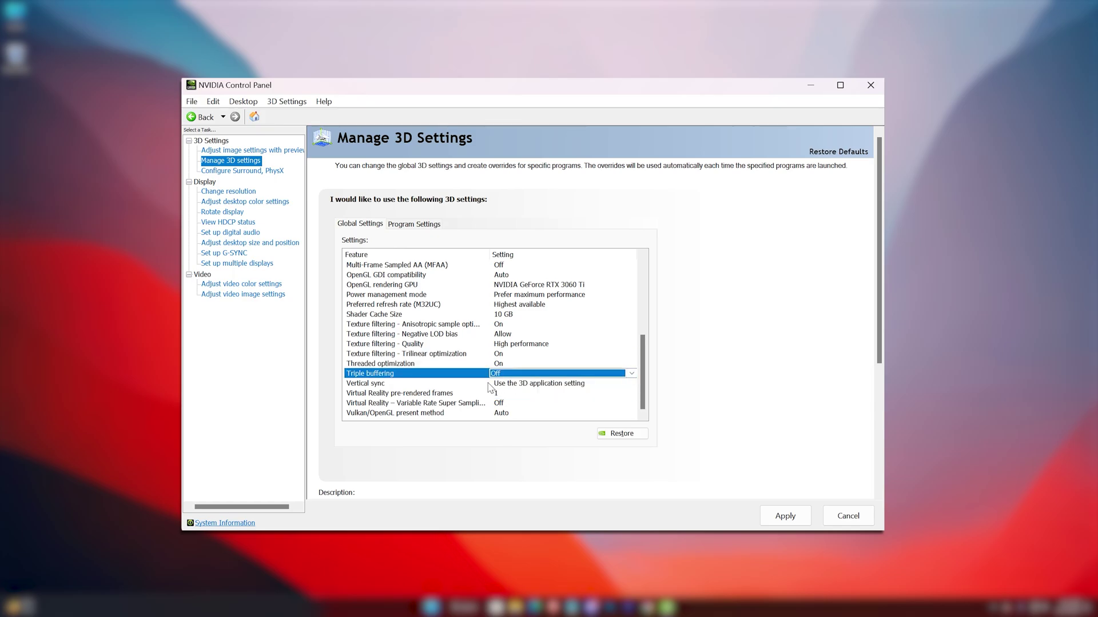
click(513, 386)
click(513, 385)
click(503, 404)
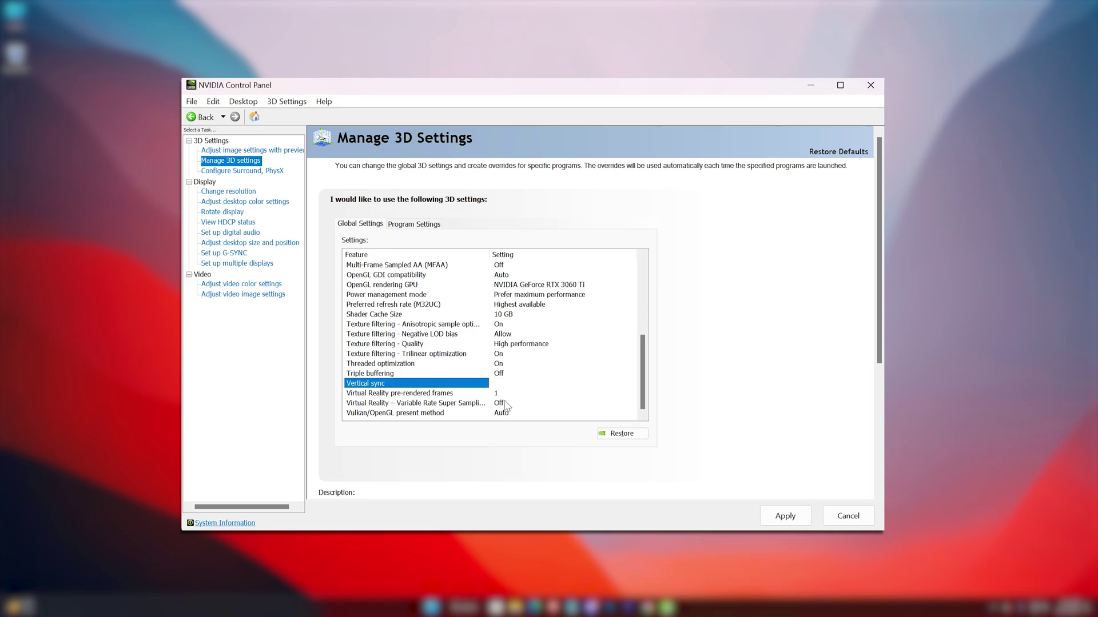
Keep VR pre-rendered frames 1, VRSS Off, present method Auto, and apply the settings.
click(465, 404)
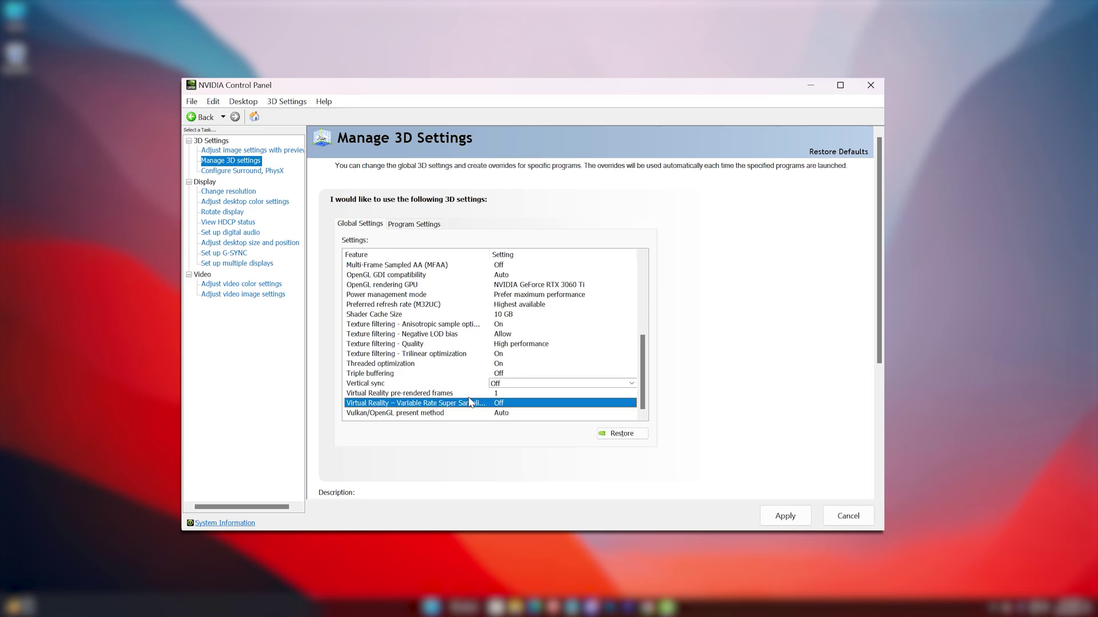
click(503, 393)
click(503, 393)
click(503, 412)
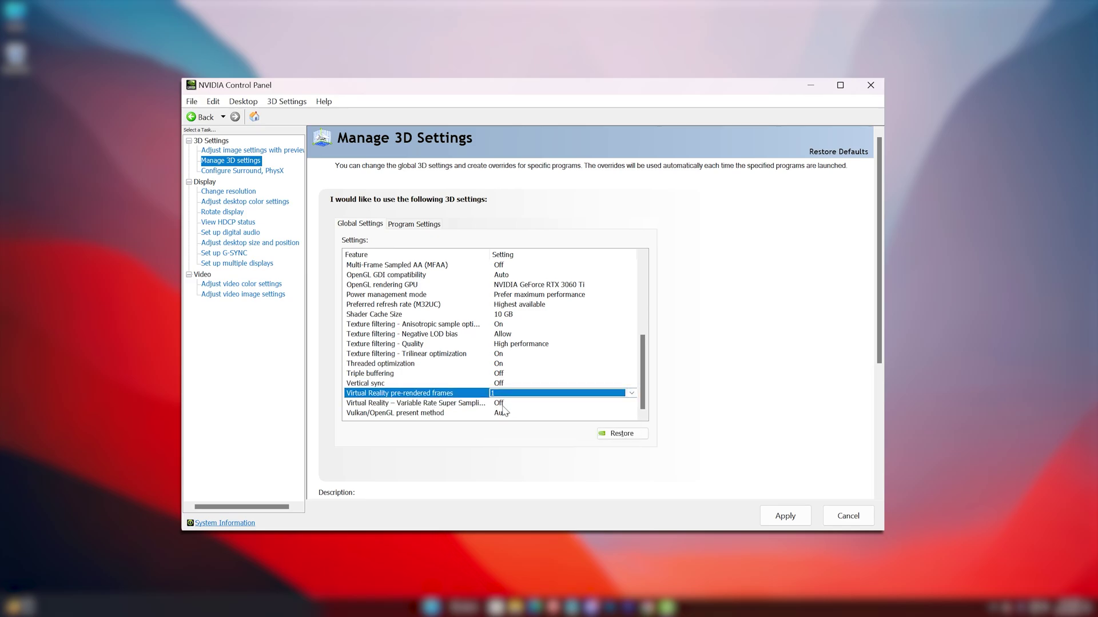
click(502, 404)
click(502, 403)
click(503, 413)
click(505, 412)
click(505, 413)
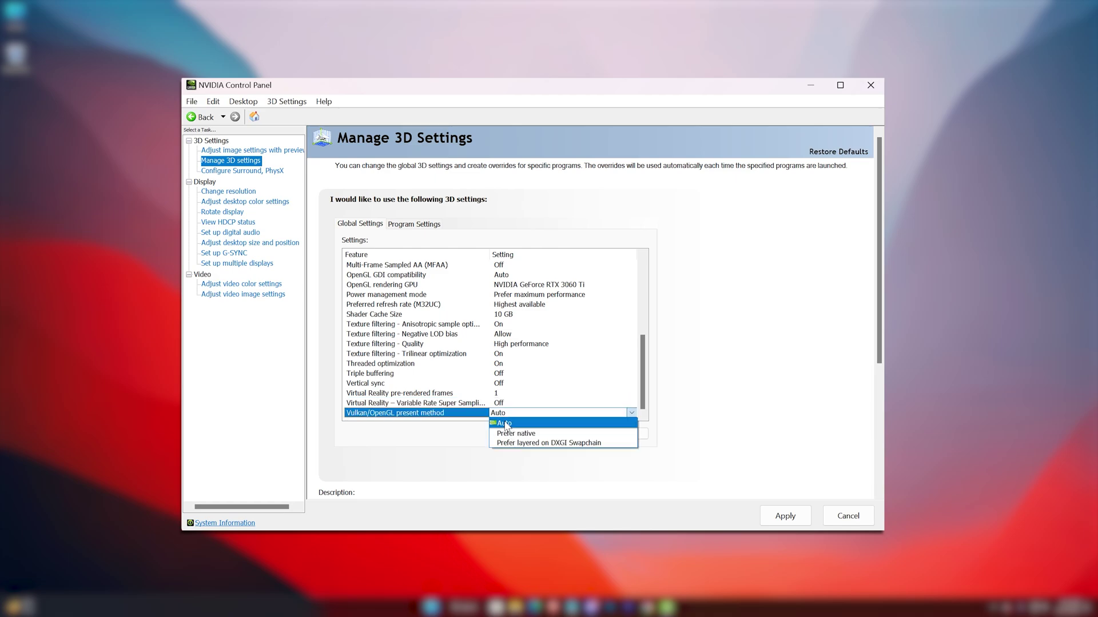
click(505, 425)
scroll(446, 360, up, 5)
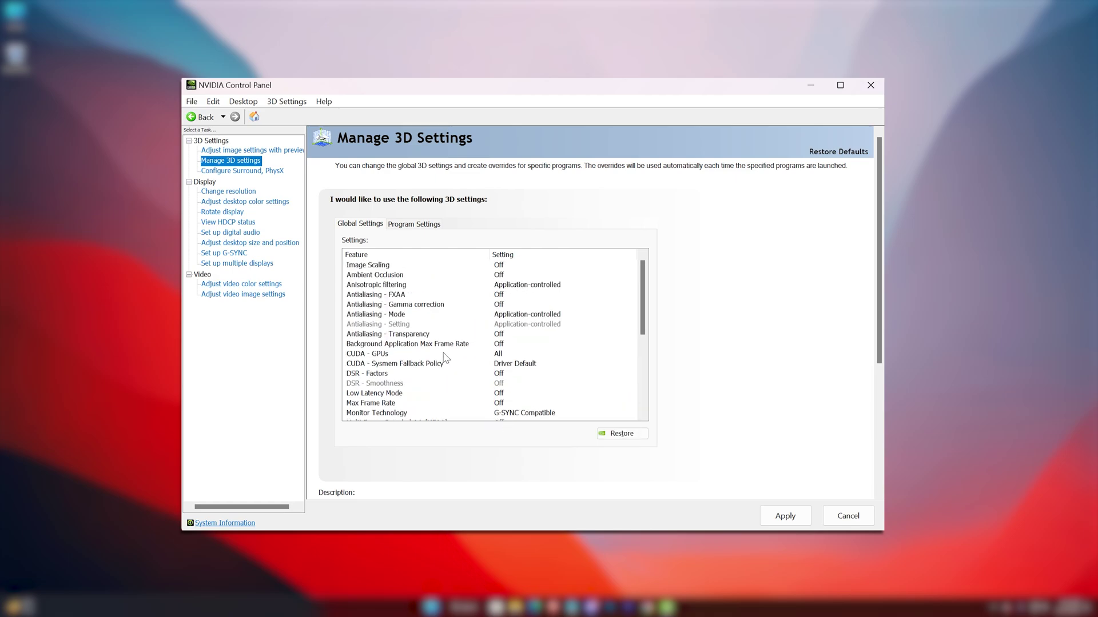
scroll(444, 358, down, 2)
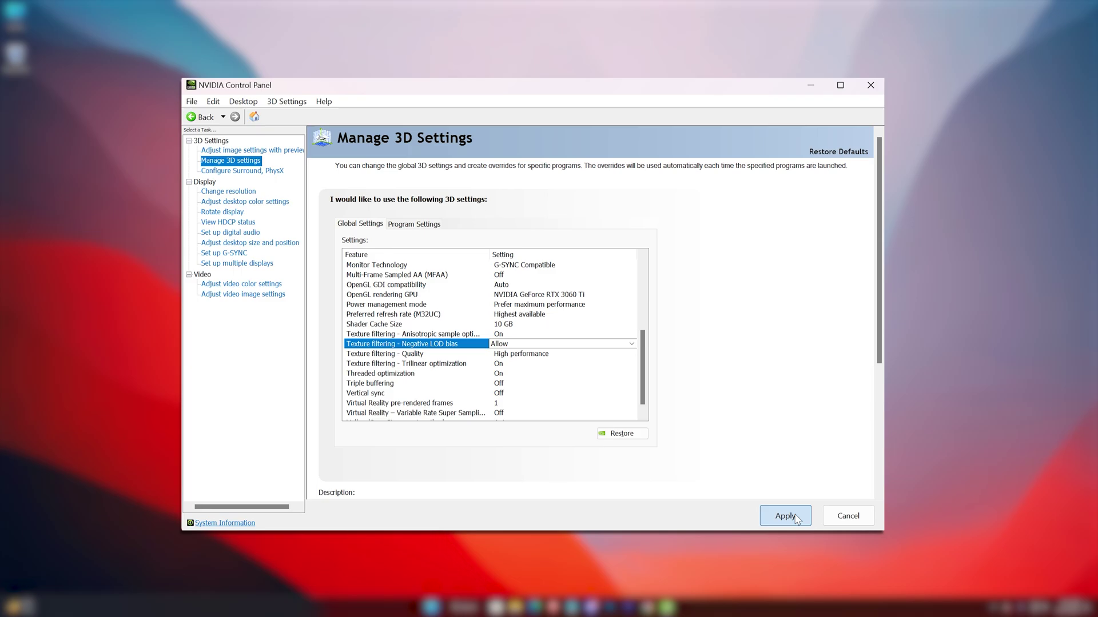
click(795, 516)
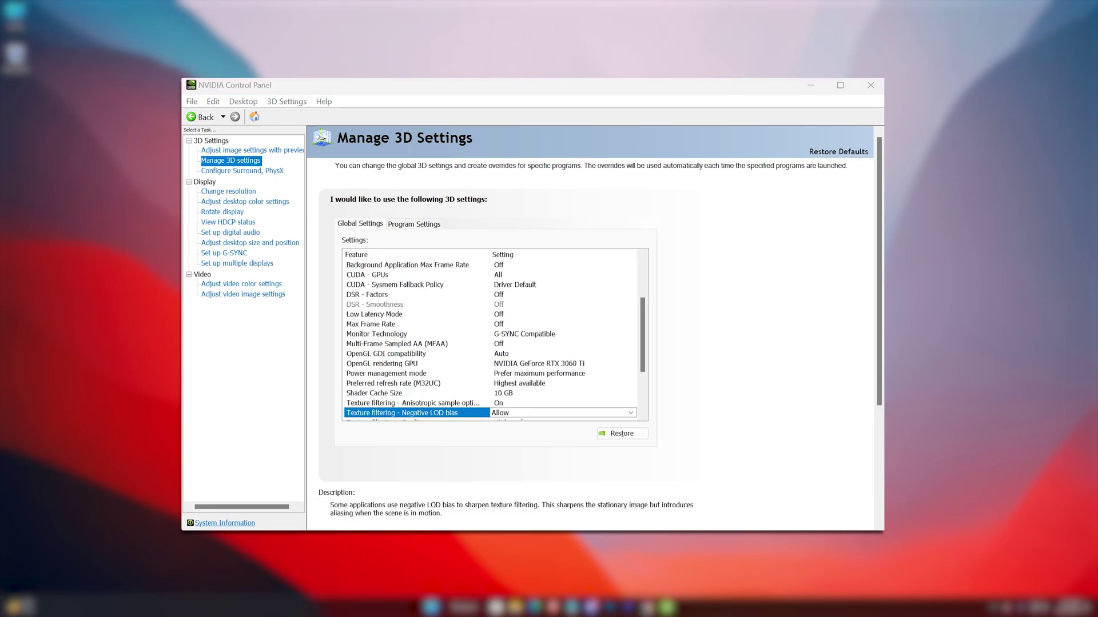
Set the PhysX processor to NVIDIA GeForce RTX 3060 Ti, apply, then open desktop colour settings.
click(242, 171)
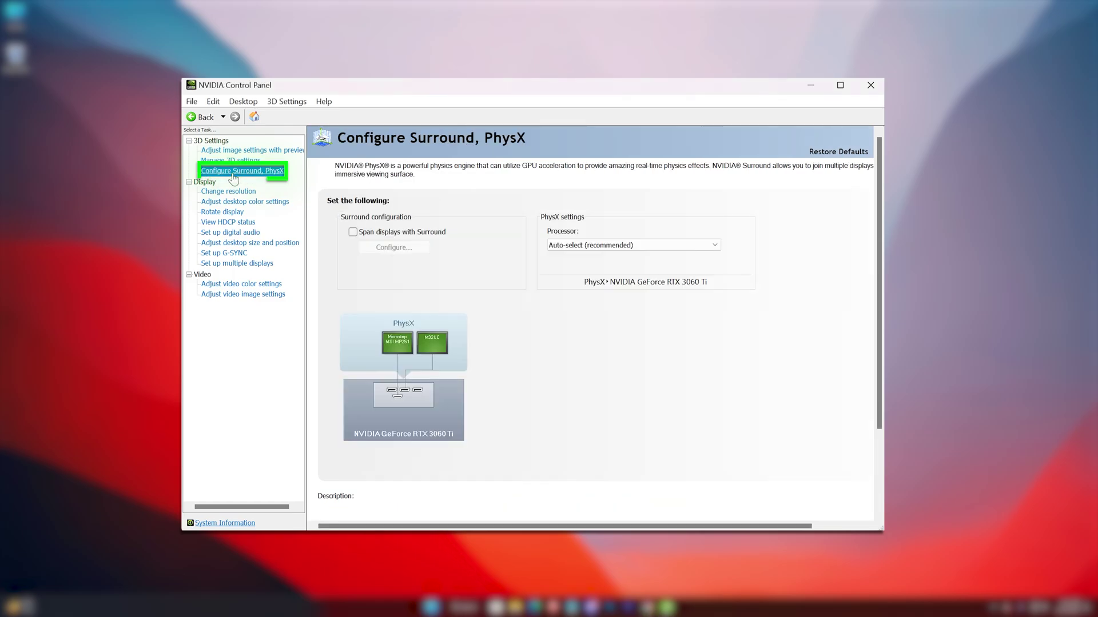
click(683, 250)
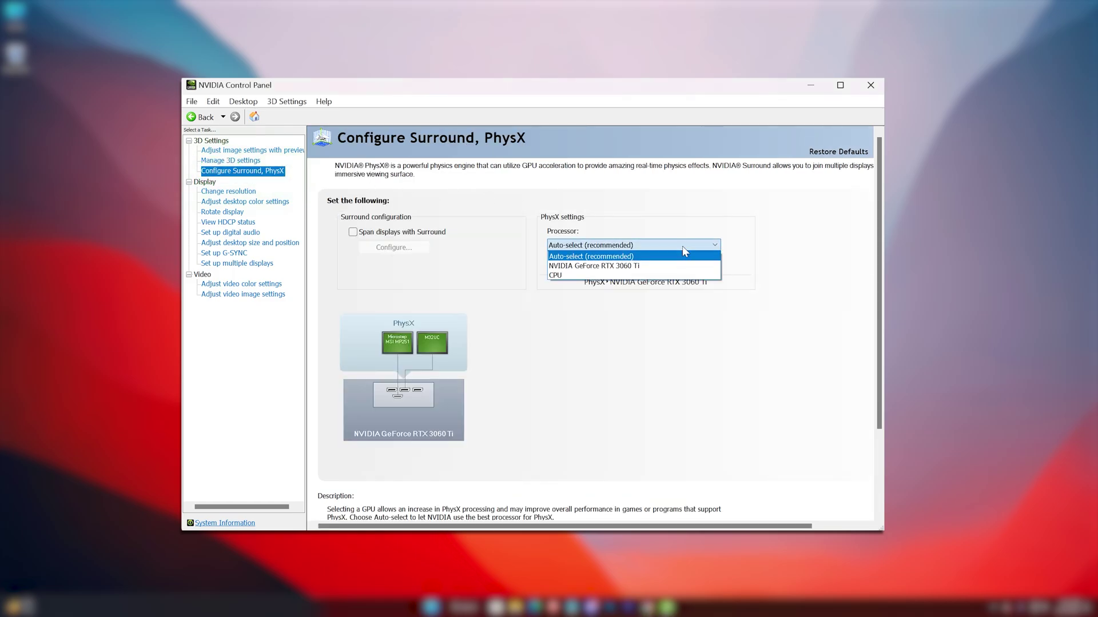
click(624, 267)
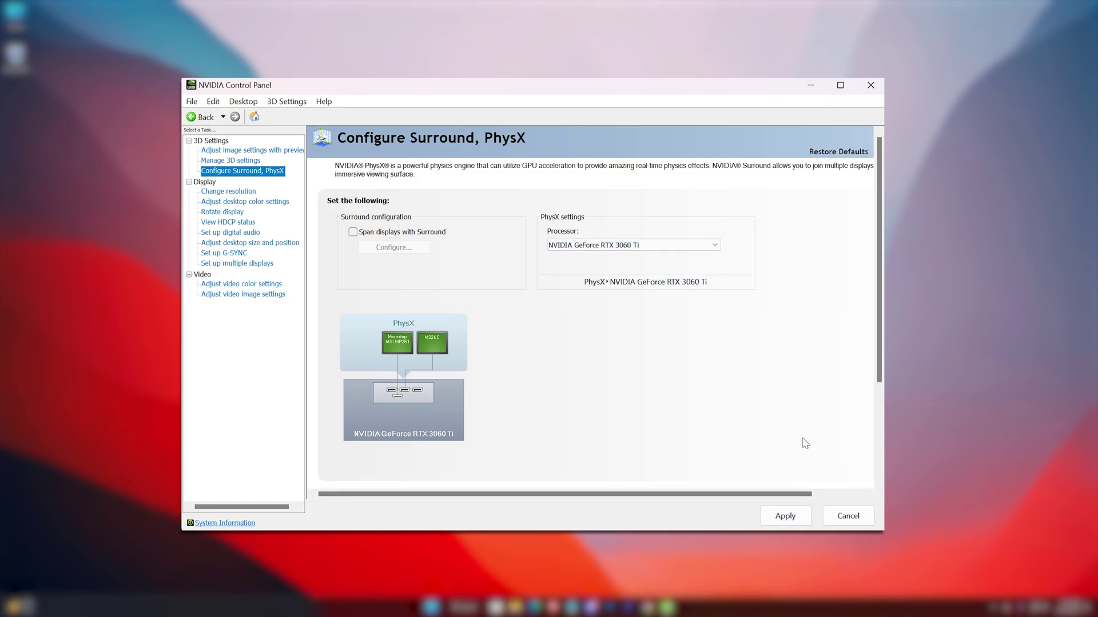
click(794, 516)
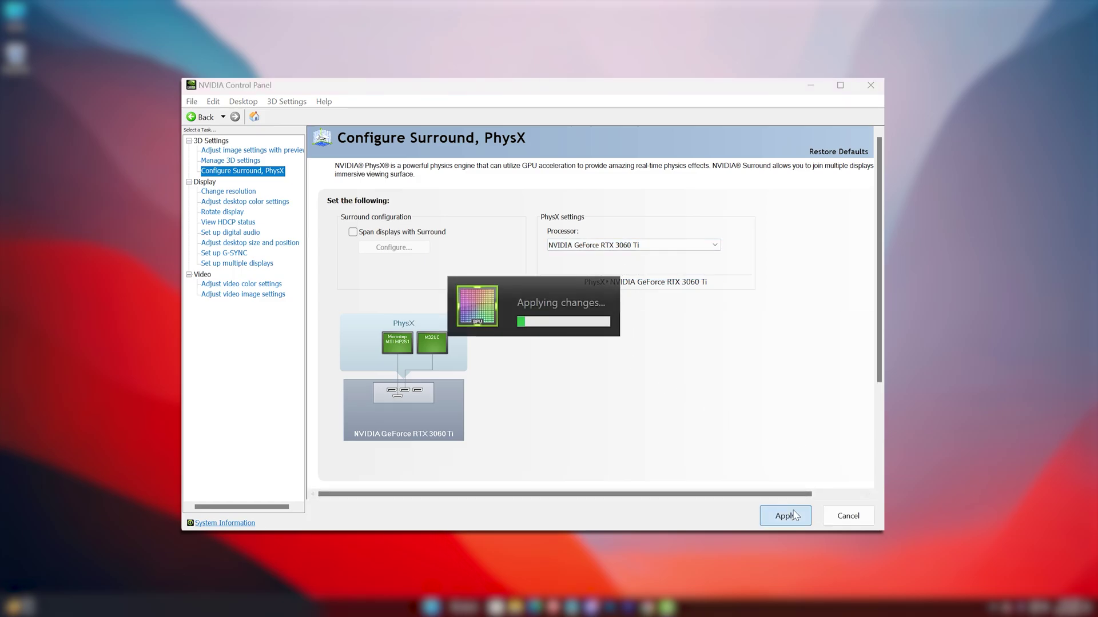
click(246, 202)
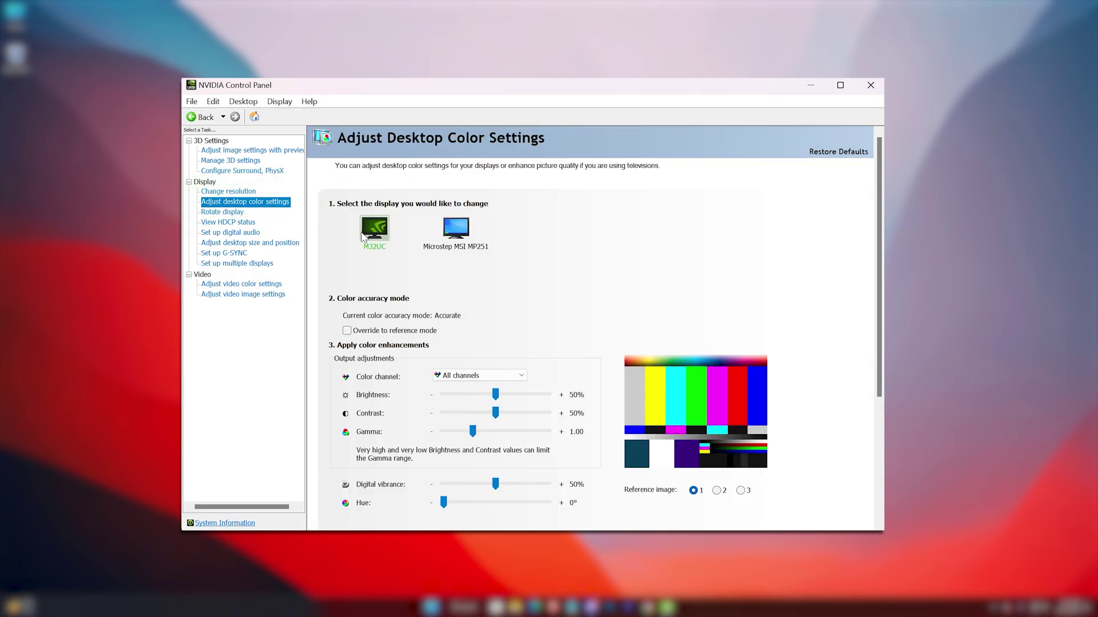
For all colour channels, apply brightness 52%, gamma 1.06 and digital vibrance 60%.
click(469, 376)
click(453, 389)
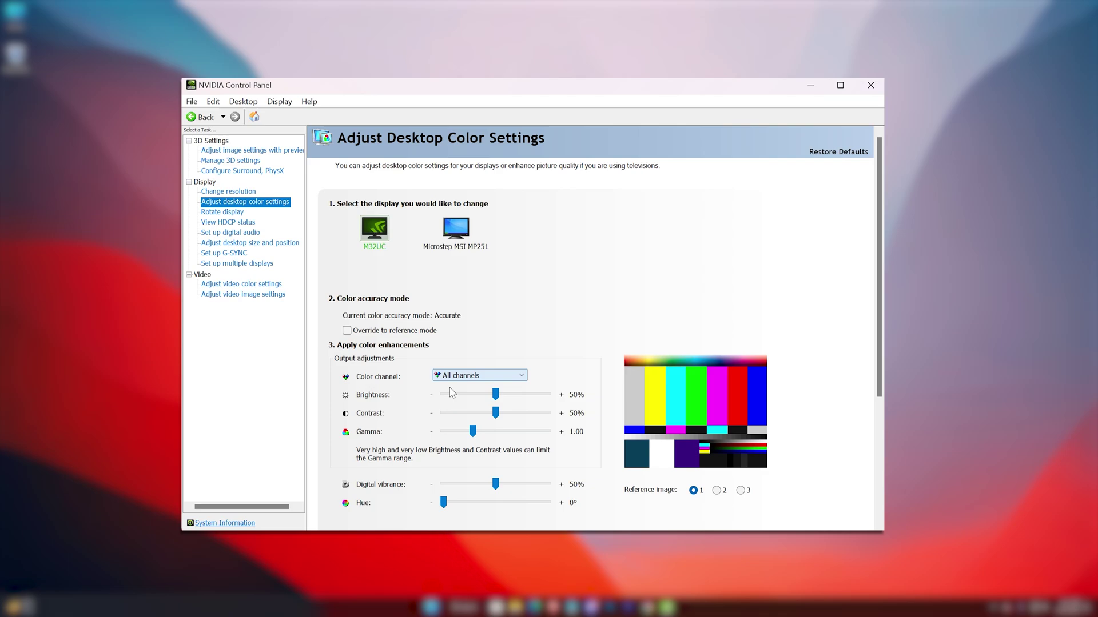
scroll(548, 330, down, 1)
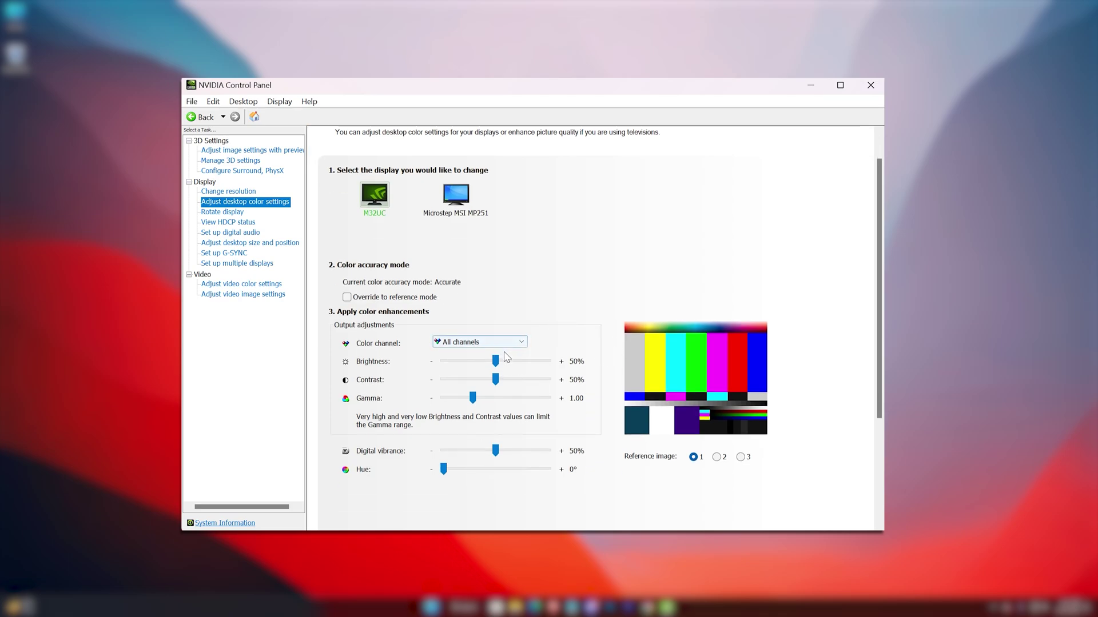
drag(495, 361, 500, 363)
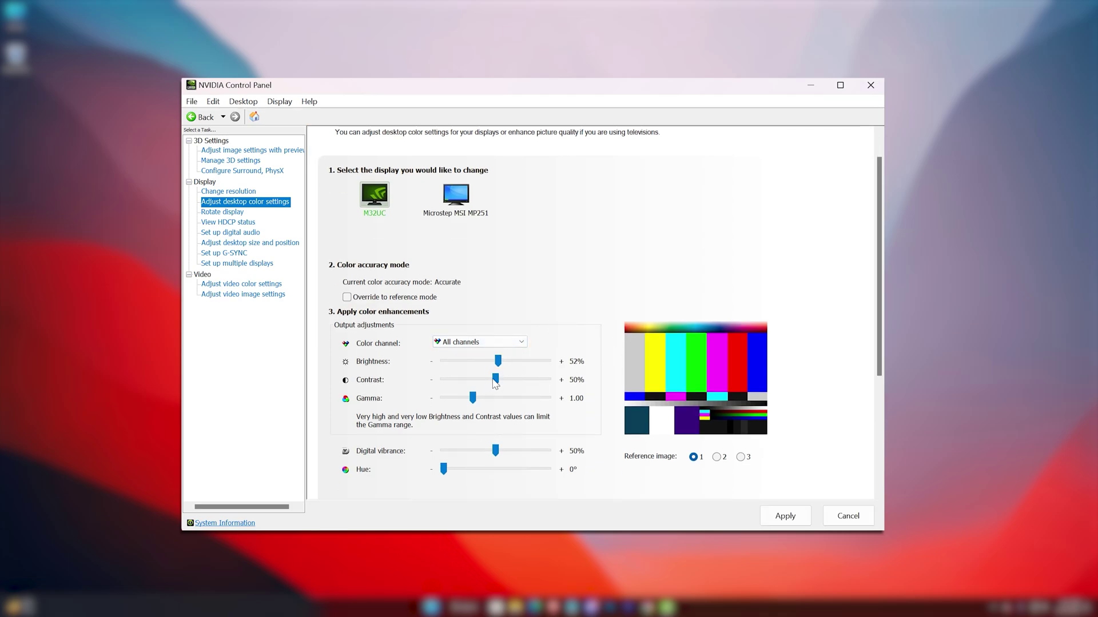
drag(472, 397, 475, 398)
drag(495, 451, 507, 455)
click(787, 517)
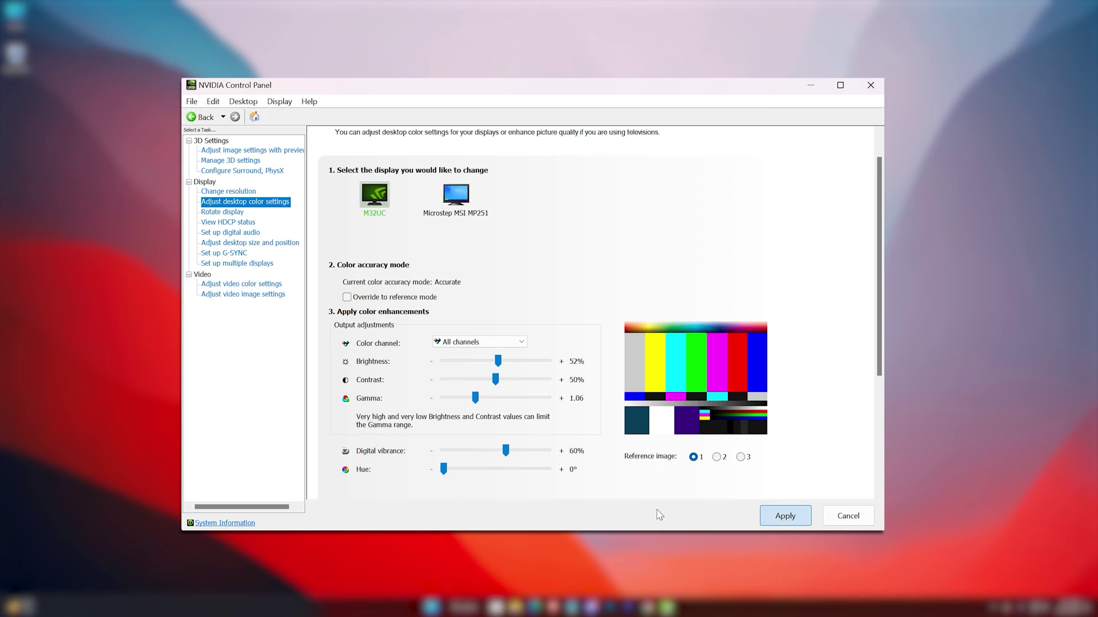
Apply G-SYNC / G-SYNC Compatible with full screen mode enabled on the Set up G-SYNC page.
click(219, 253)
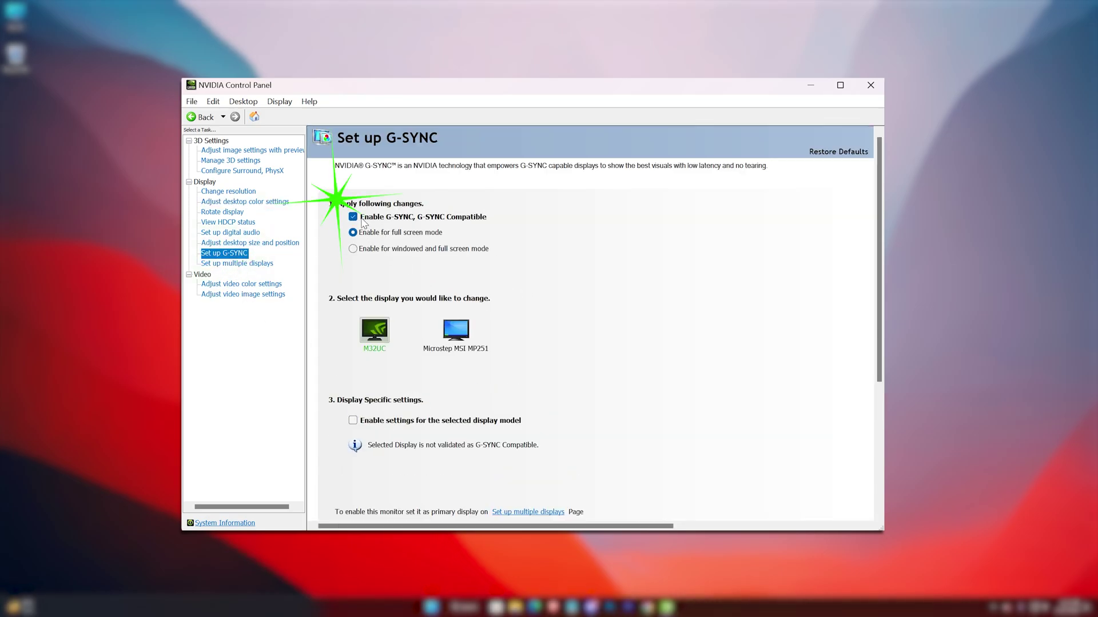
click(353, 232)
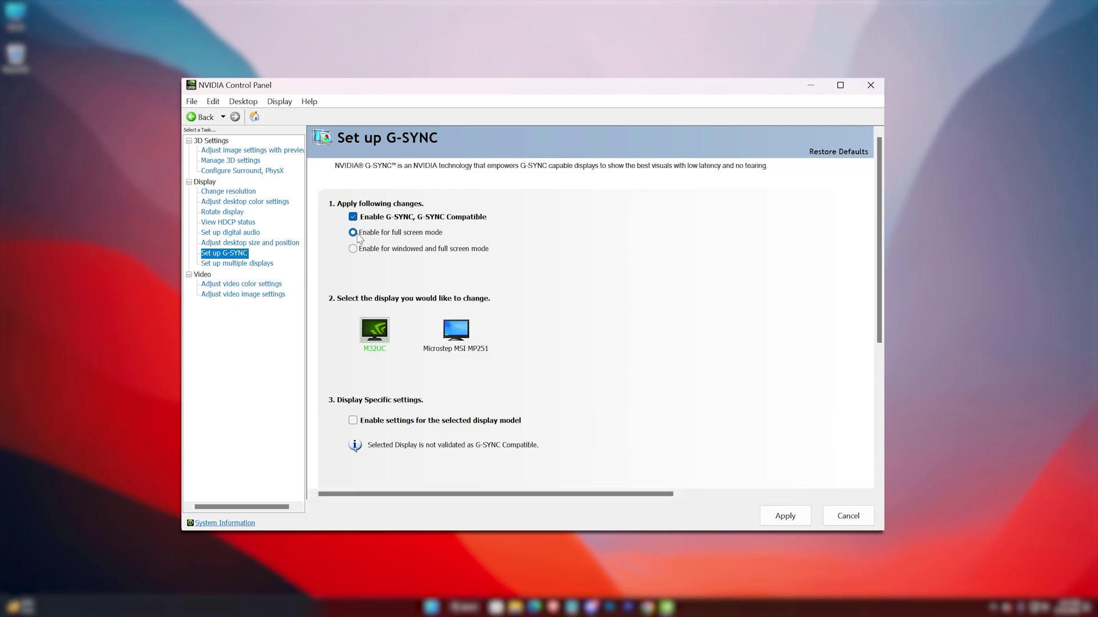
scroll(632, 289, down, 1)
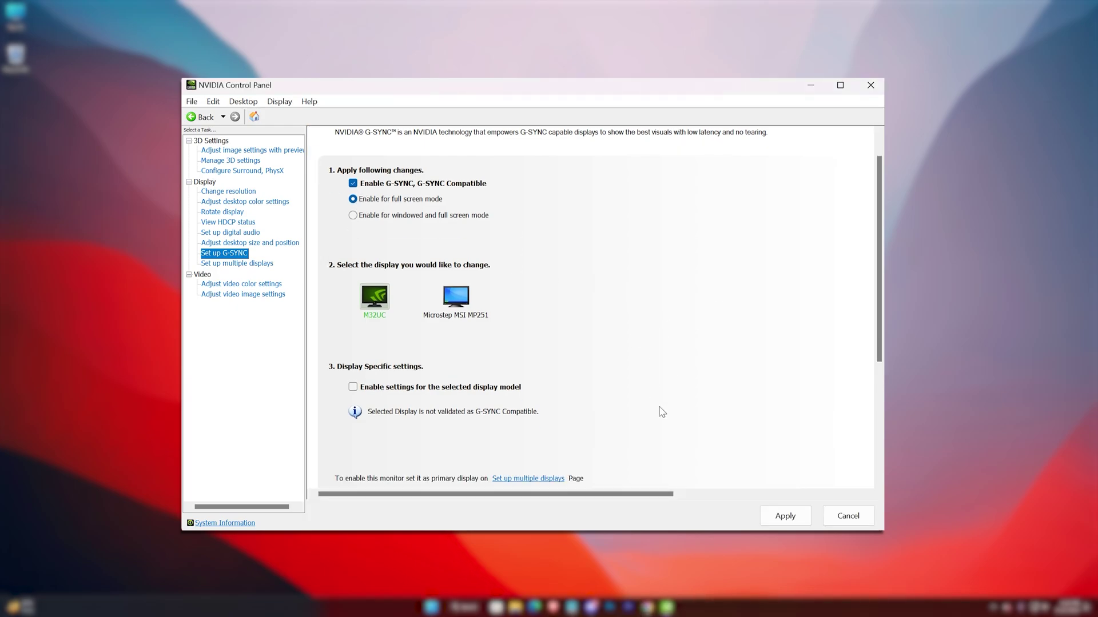
click(773, 523)
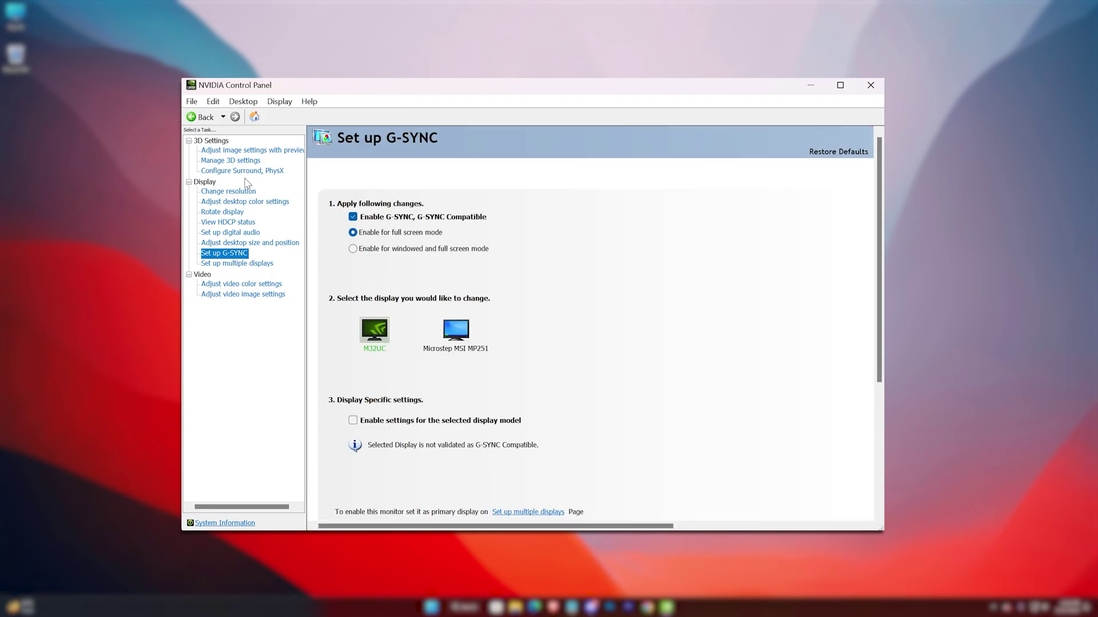
Apply a 144Hz refresh rate at 3840 × 2160 native and confirm keeping it.
click(224, 193)
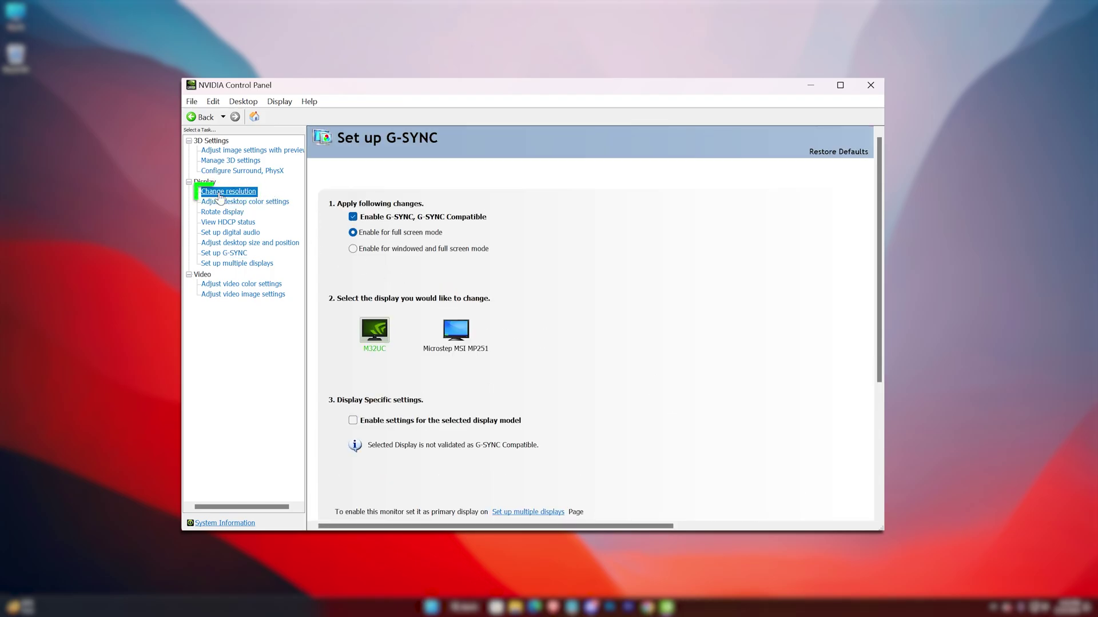
click(524, 361)
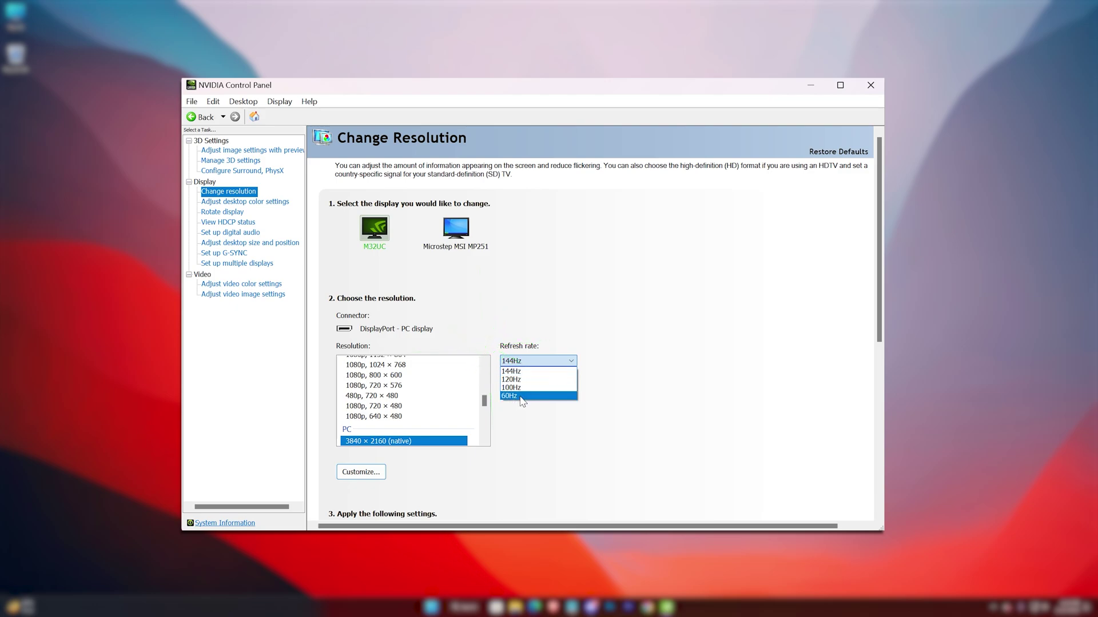
click(512, 372)
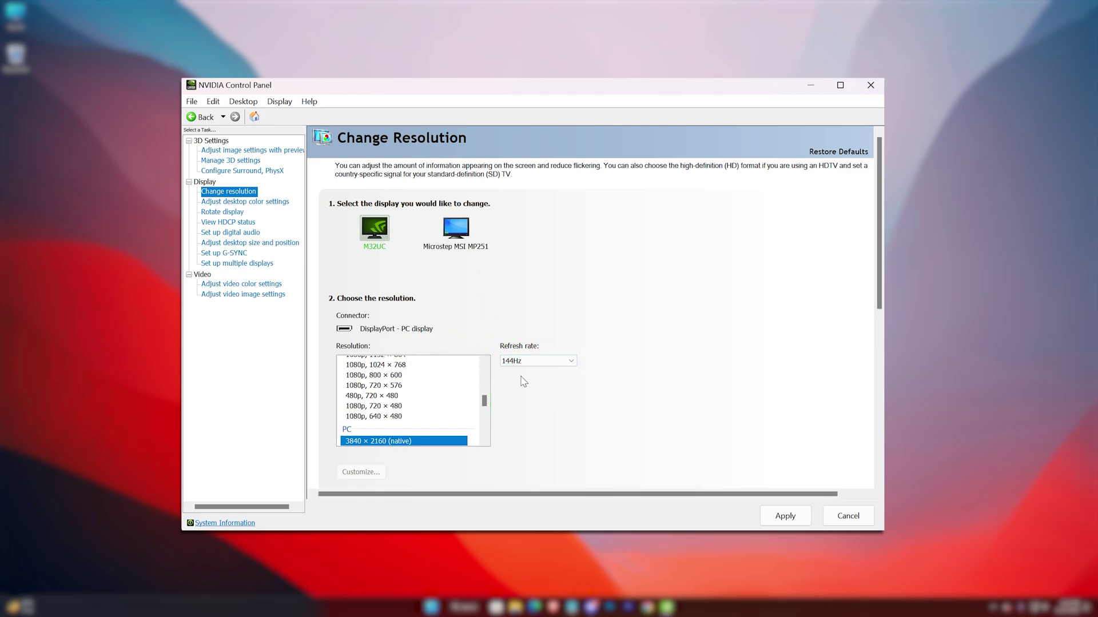
click(778, 518)
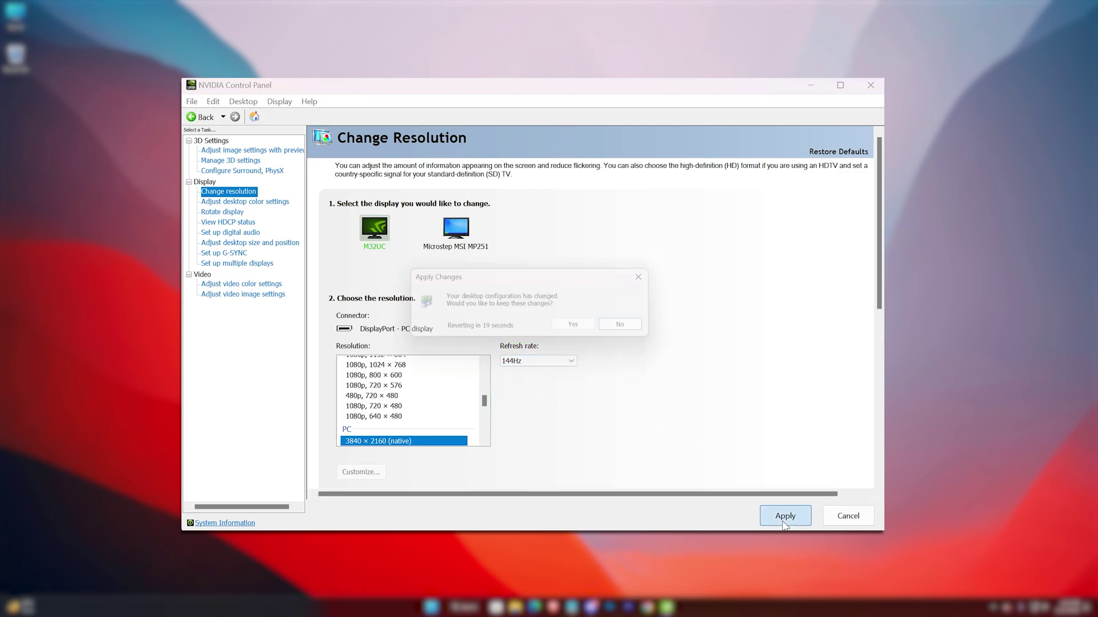
click(581, 327)
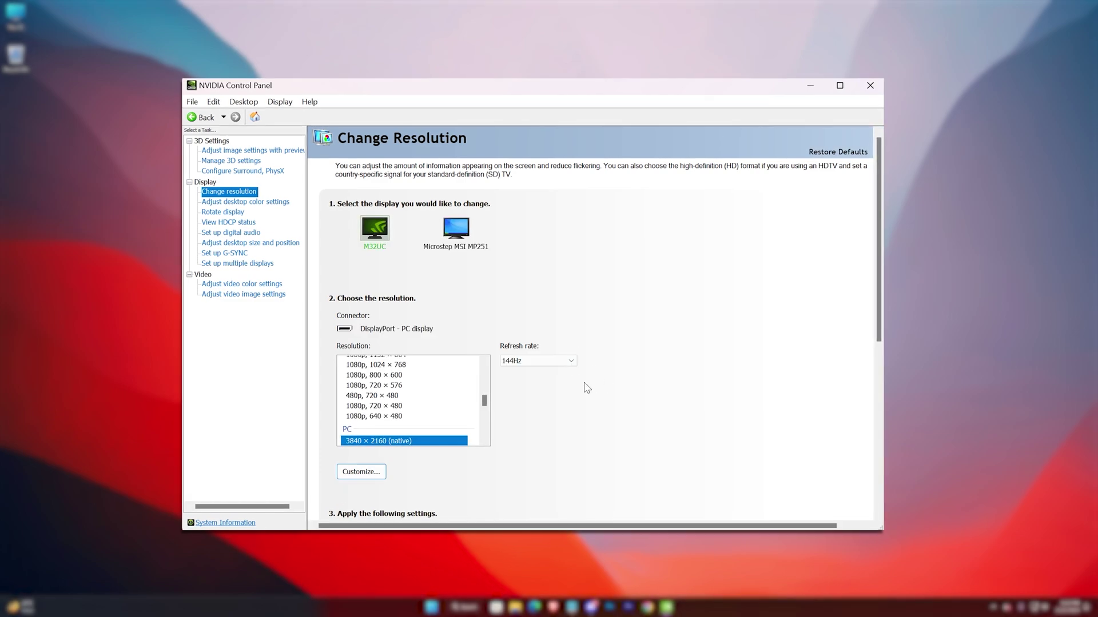